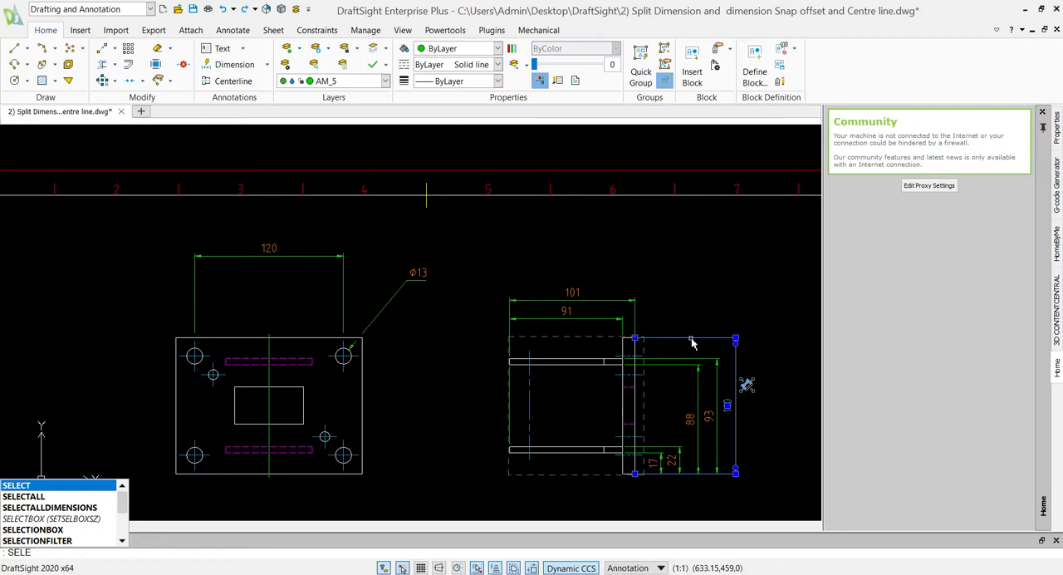
- Select all dimensions matching the selected overall height dimension of the side view with SELECTMATCHING and delete them
{"action": "key", "text": "Escape"}
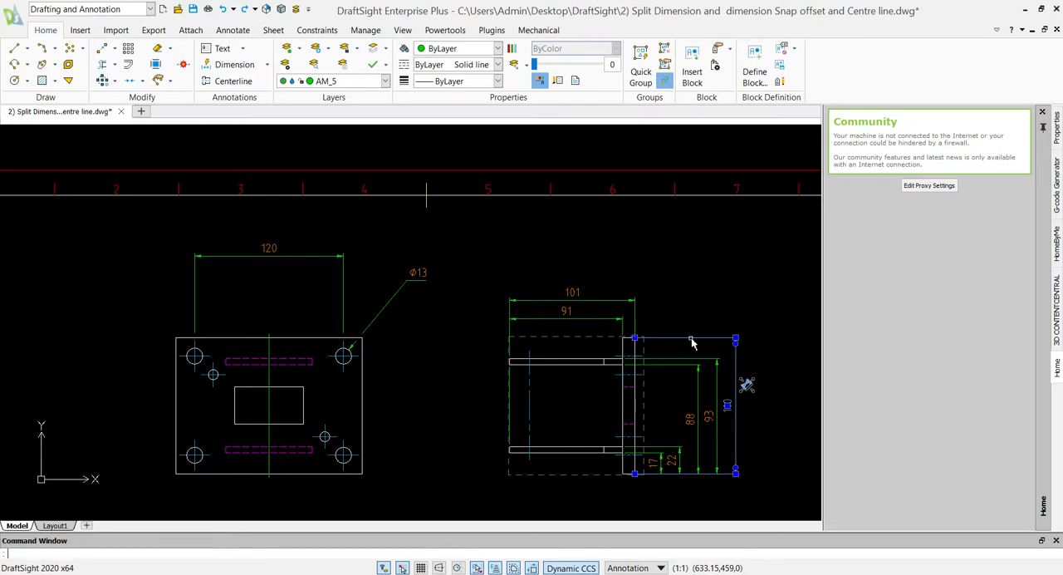
{"action": "type", "text": "sele"}
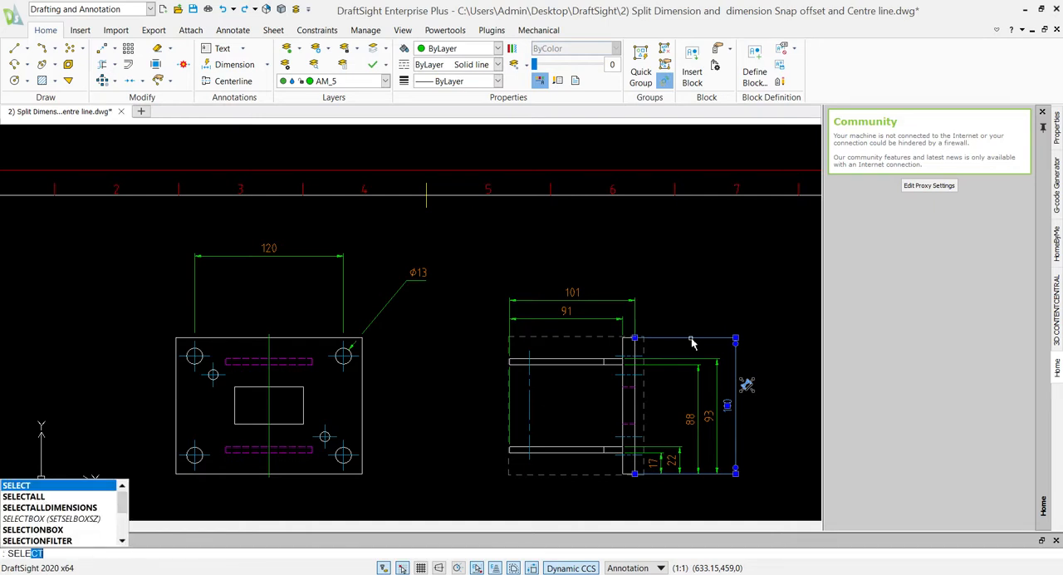
{"action": "type", "text": "ctm"}
{"action": "key", "text": "Return"}
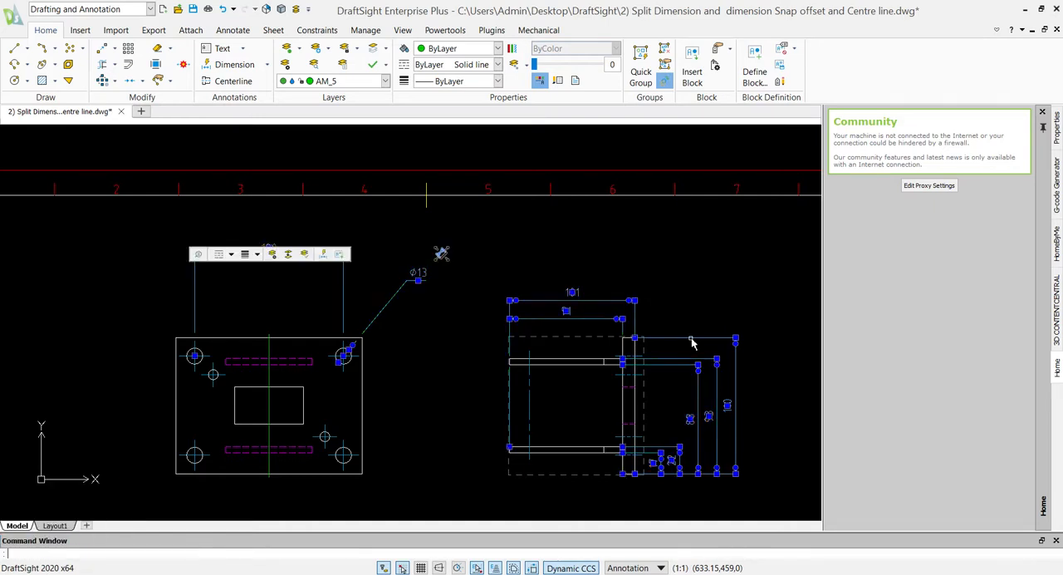
{"action": "key", "text": "Delete"}
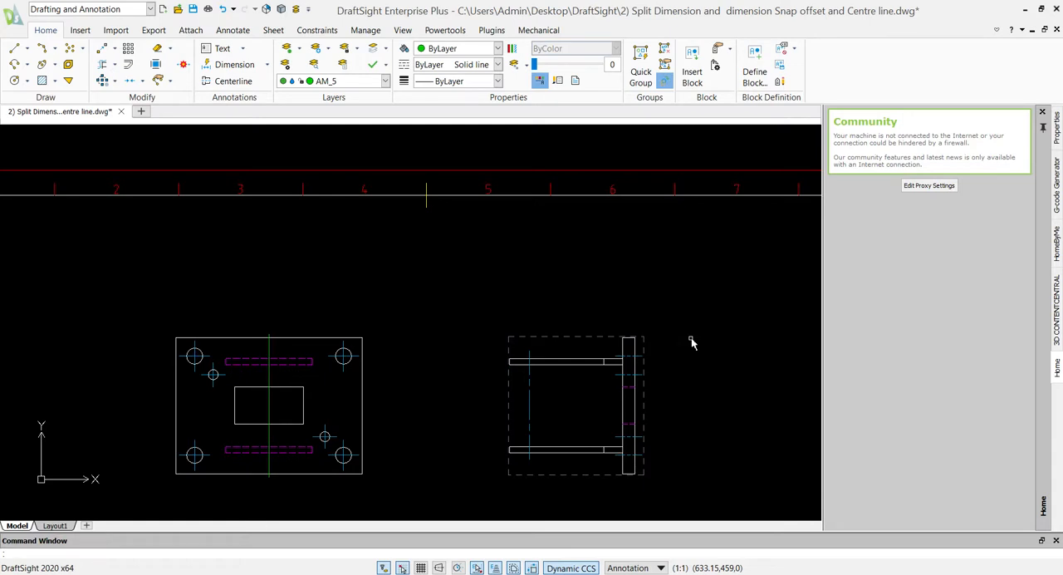
- Select the side view's geometry and delete its dimension bounding box
{"action": "left_click", "coordinate": [465, 287]}
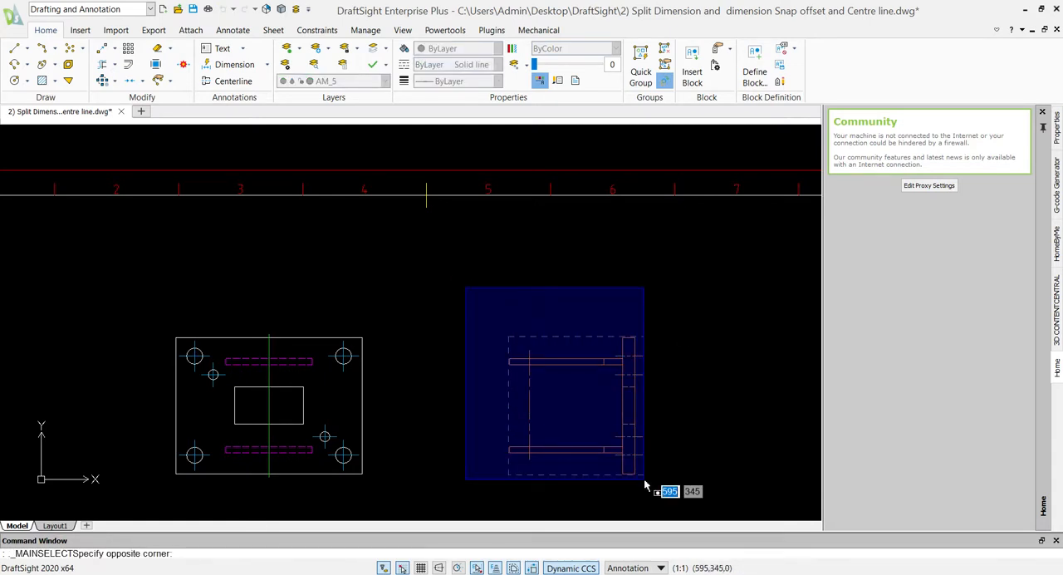
{"action": "left_click", "coordinate": [645, 485]}
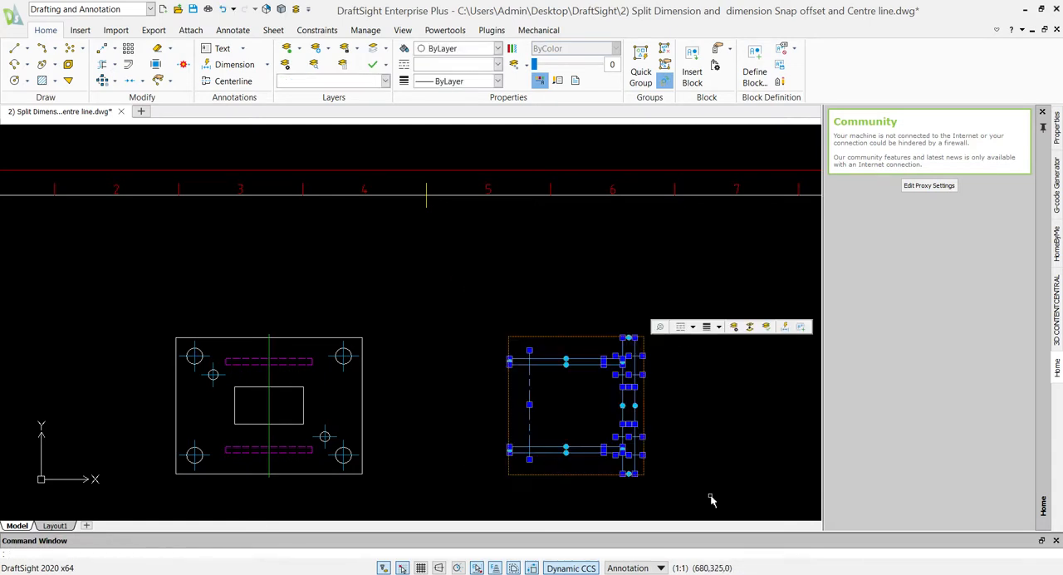
{"action": "right_click", "coordinate": [590, 477]}
{"action": "mouse_move", "coordinate": [636, 412]}
{"action": "left_click", "coordinate": [802, 427]}
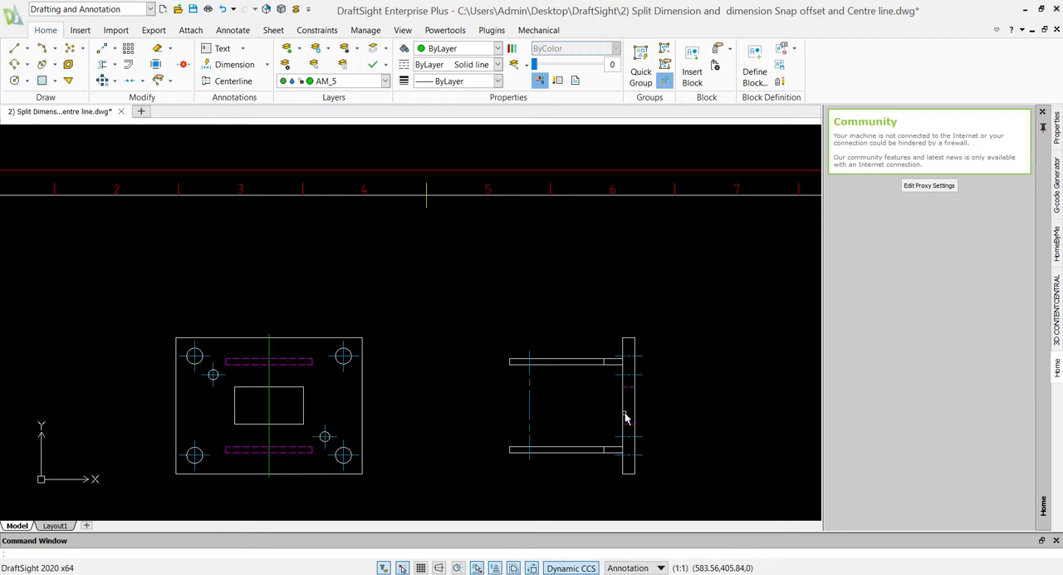
- Turn snap off during the window selection above the side view
{"action": "left_click", "coordinate": [452, 308]}
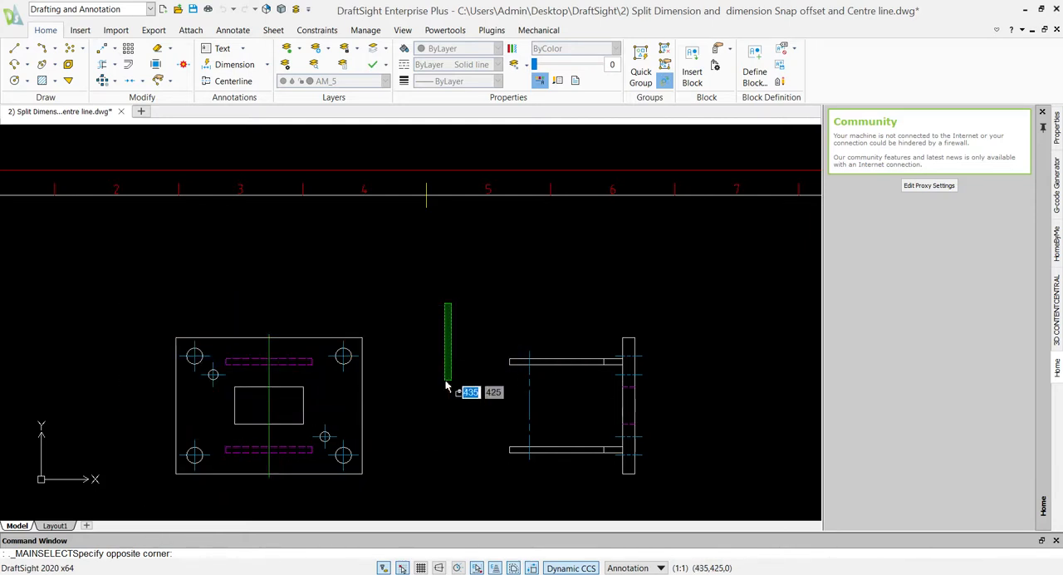
{"action": "key", "text": "F9"}
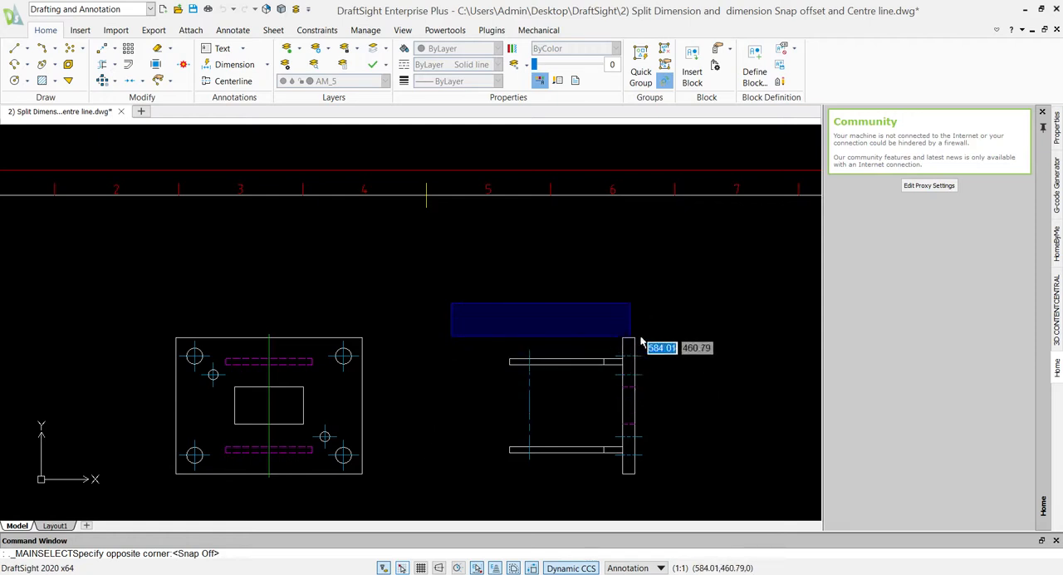
{"action": "left_click", "coordinate": [550, 294]}
- Select all the side view's geometry and create a dimension bounding box around it
{"action": "scroll", "coordinate": [489, 308], "scroll_direction": "down", "scroll_amount": 2}
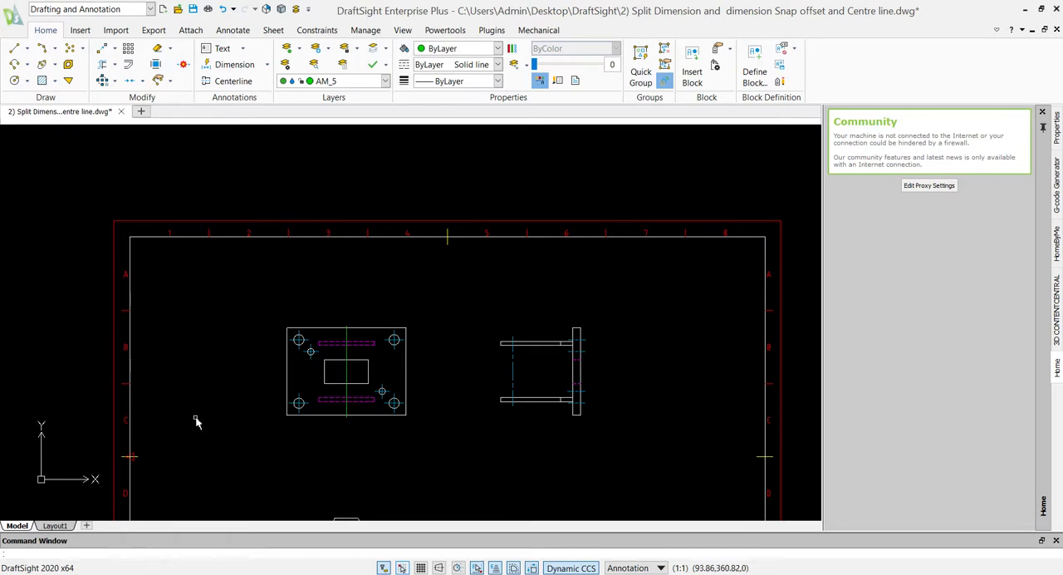
{"action": "scroll", "coordinate": [233, 439], "scroll_direction": "down", "scroll_amount": 3}
{"action": "scroll", "coordinate": [232, 439], "scroll_direction": "down", "scroll_amount": 2}
{"action": "scroll", "coordinate": [437, 474], "scroll_direction": "down", "scroll_amount": 4}
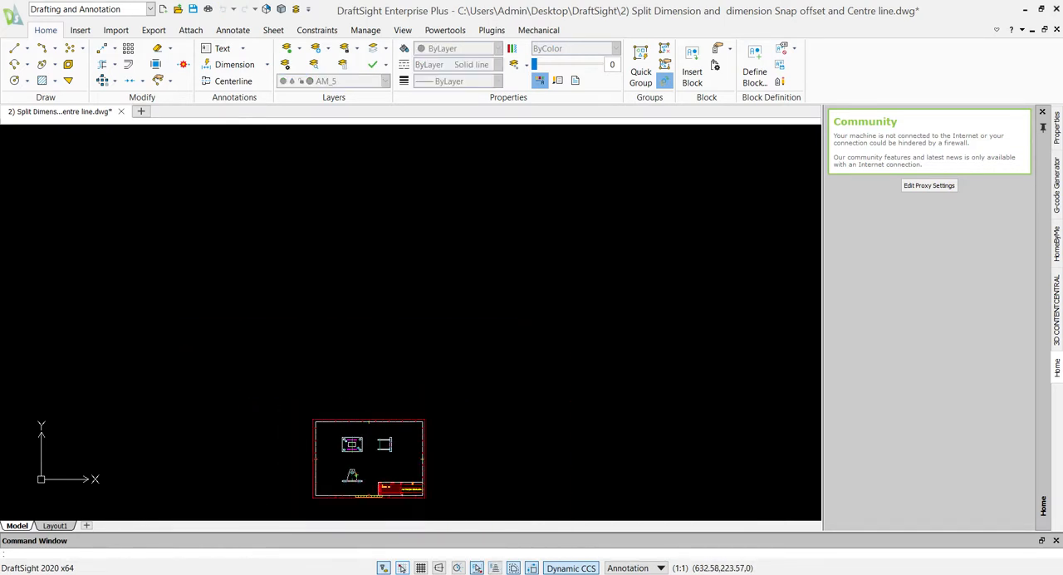
{"action": "middle_click_drag", "start_coordinate": [437, 475], "coordinate": [712, 376]}
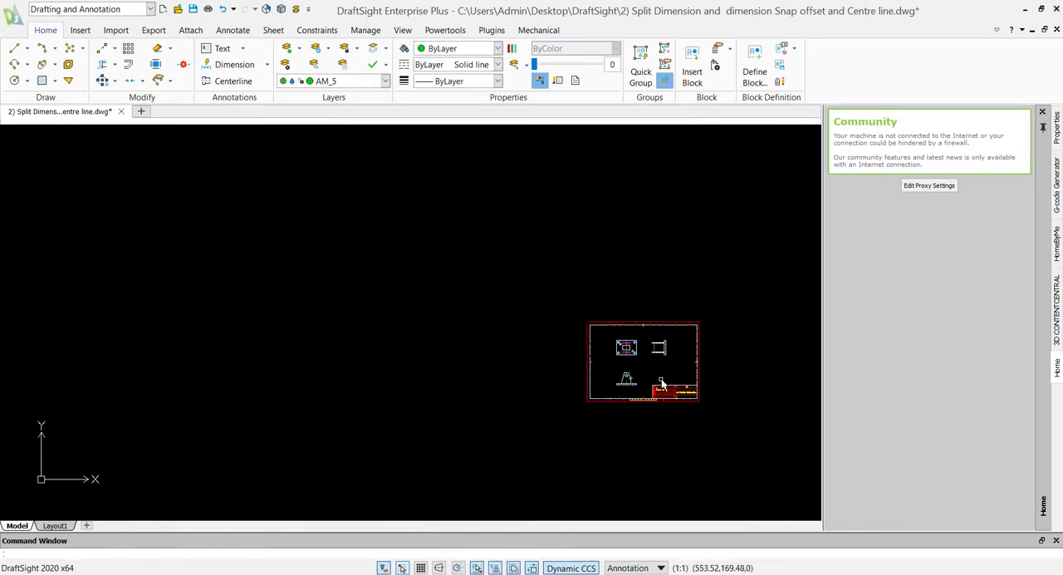
{"action": "scroll", "coordinate": [663, 381], "scroll_direction": "up", "scroll_amount": 3}
{"action": "scroll", "coordinate": [655, 371], "scroll_direction": "up", "scroll_amount": 4}
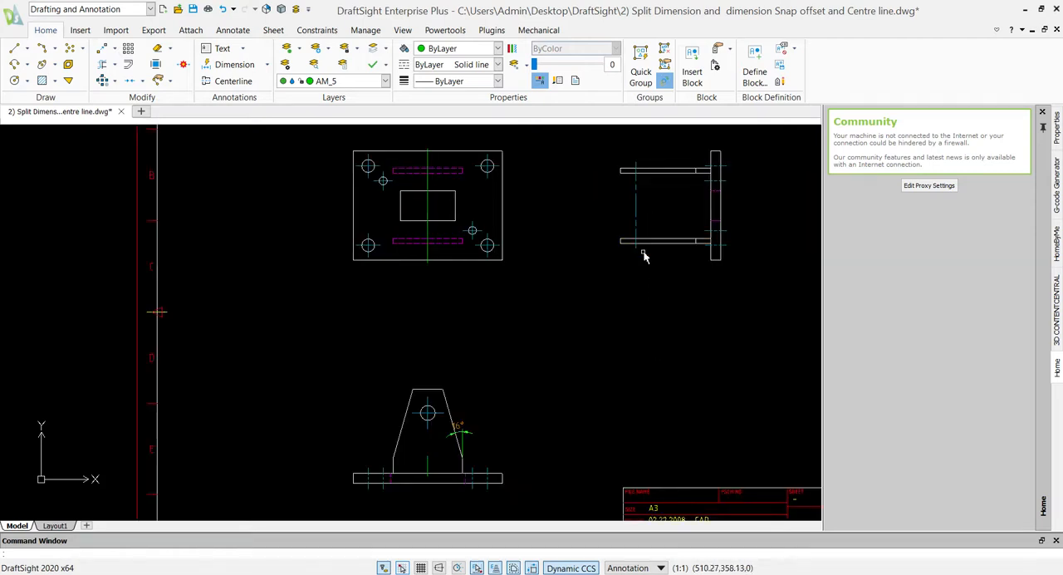
{"action": "middle_click_drag", "start_coordinate": [651, 221], "coordinate": [518, 316]}
{"action": "left_click", "coordinate": [463, 398]}
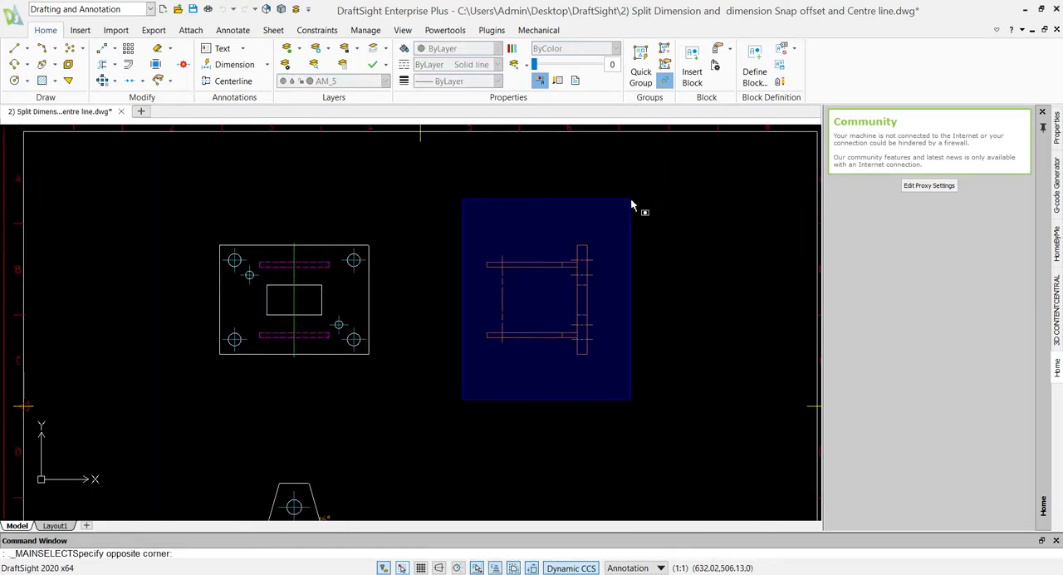
{"action": "left_click", "coordinate": [615, 218]}
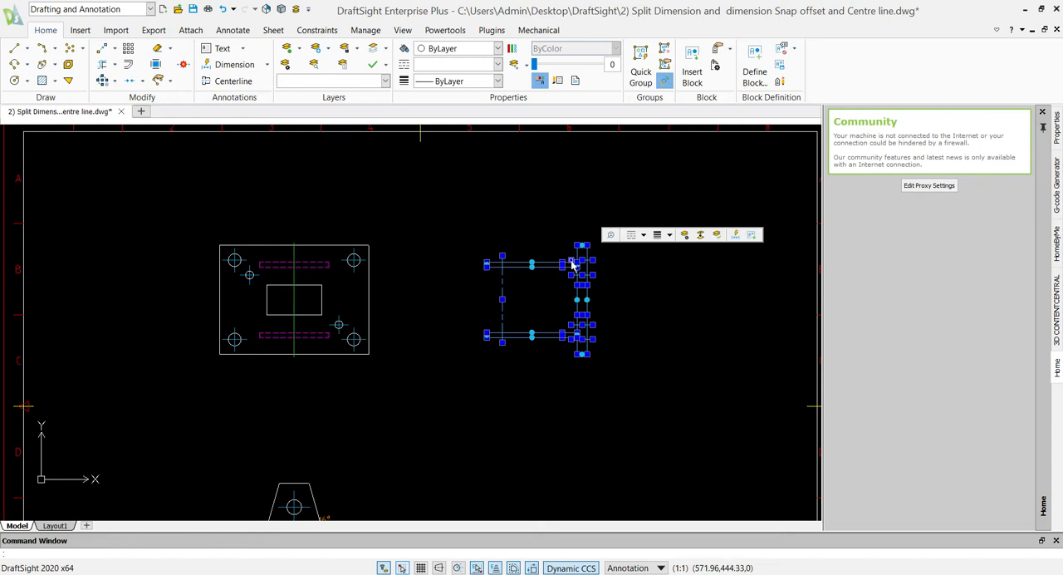
{"action": "left_click", "coordinate": [572, 264]}
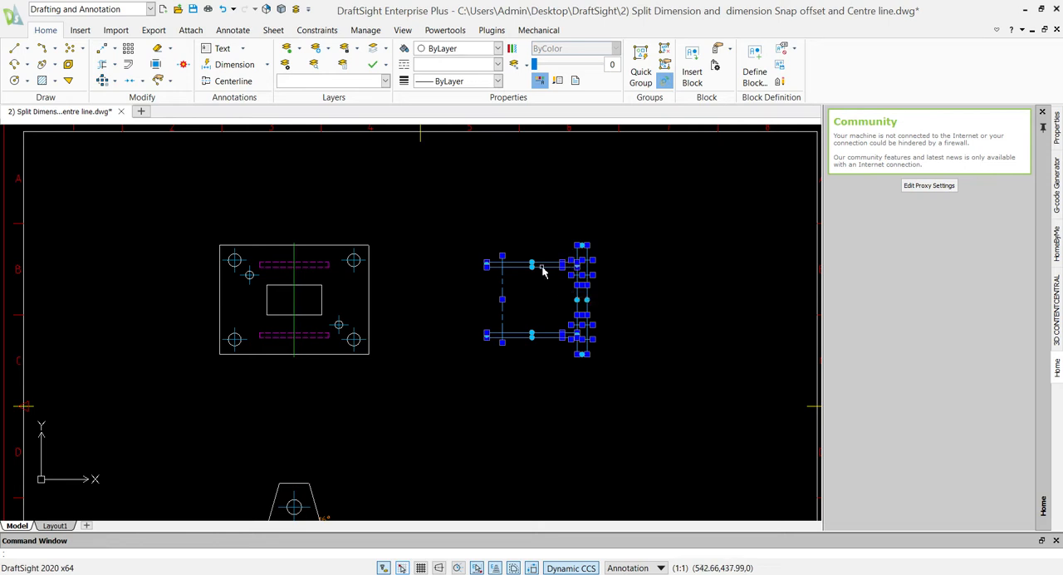
{"action": "right_click", "coordinate": [541, 267]}
{"action": "mouse_move", "coordinate": [643, 517]}
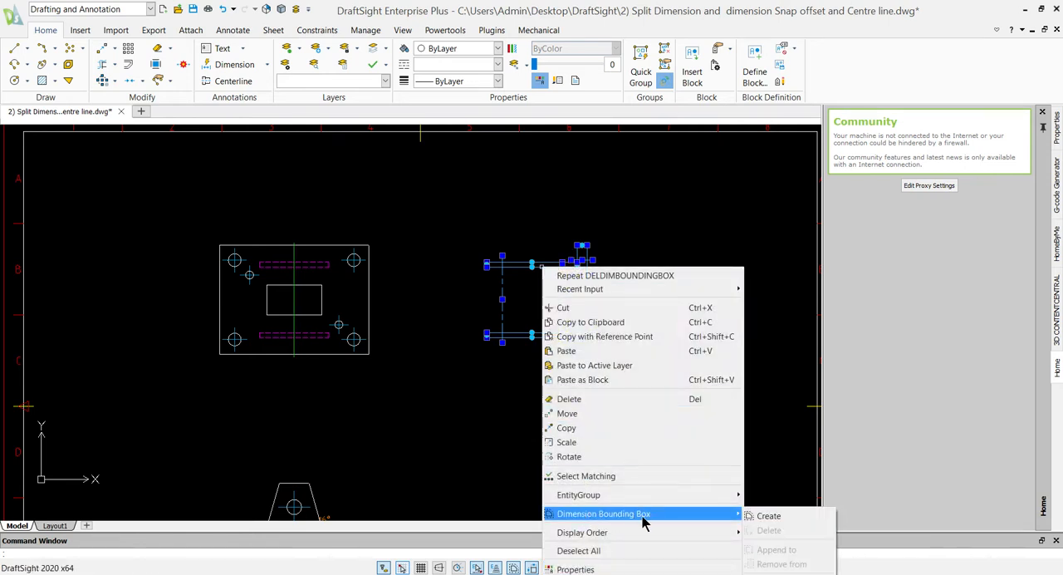
{"action": "left_click", "coordinate": [777, 517]}
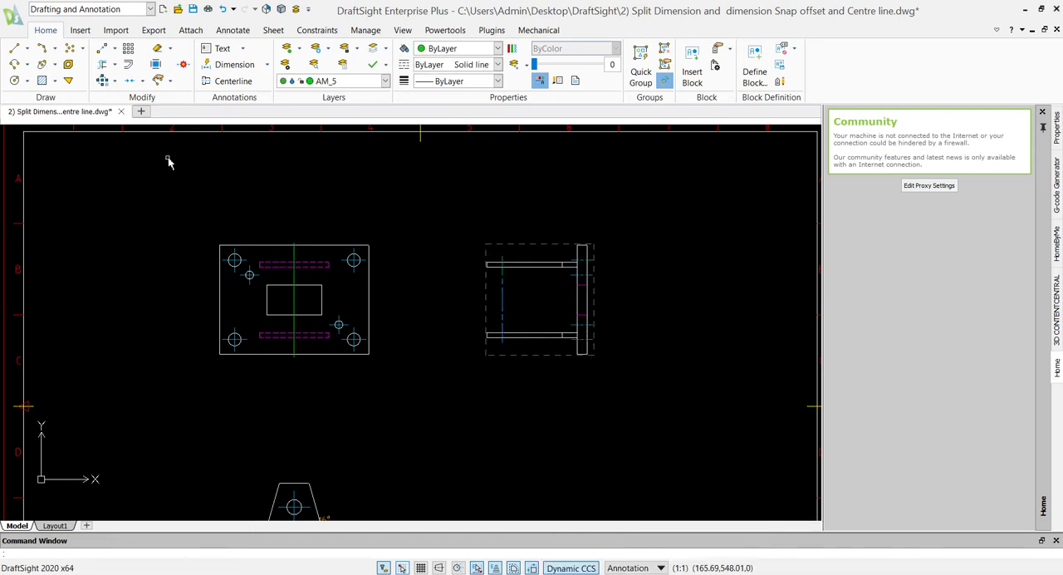
- Auto-dimension the side view with baseline horizontal and vertical schemes, removing the lines from the geometry so only the polylines are dimensioned
{"action": "left_click", "coordinate": [266, 65]}
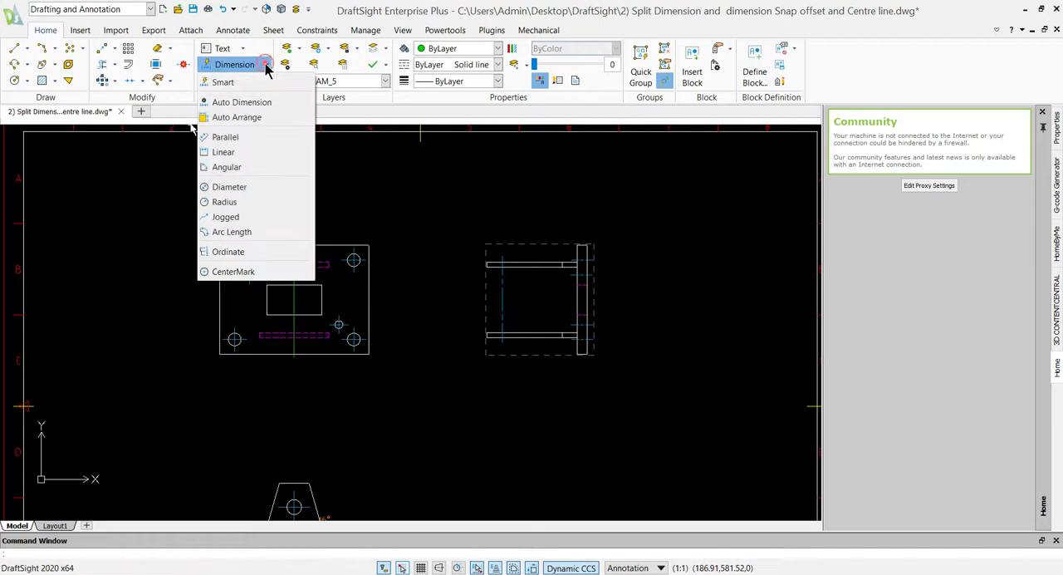
{"action": "left_click", "coordinate": [242, 102]}
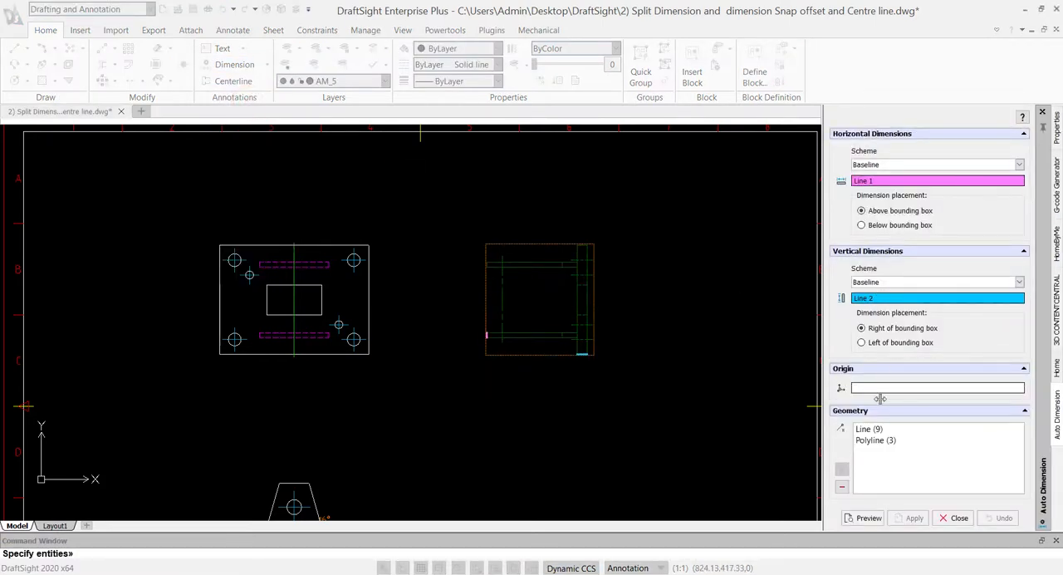
{"action": "left_click", "coordinate": [870, 441]}
{"action": "left_click", "coordinate": [869, 430]}
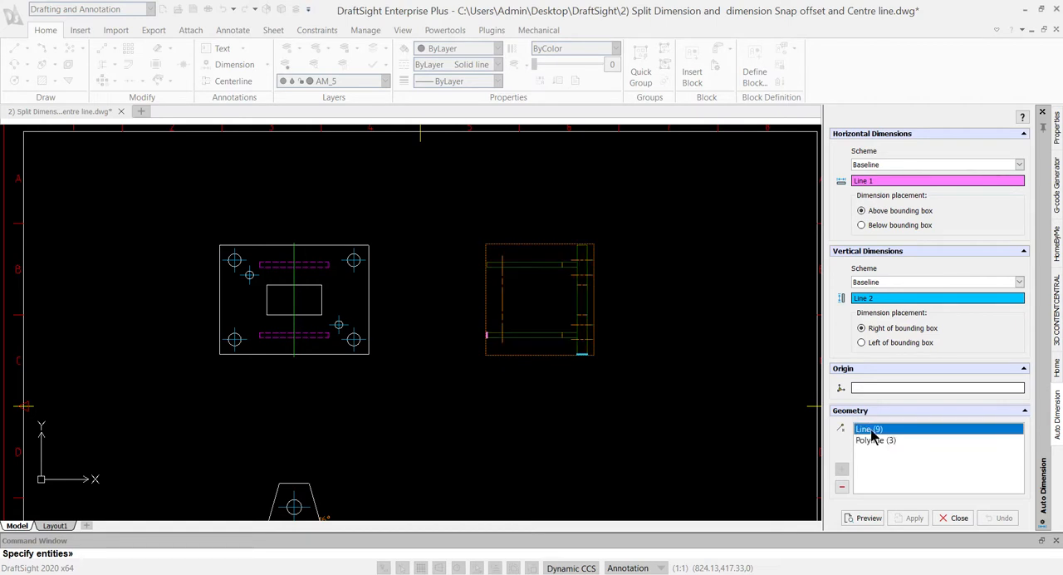
{"action": "key", "text": "Delete"}
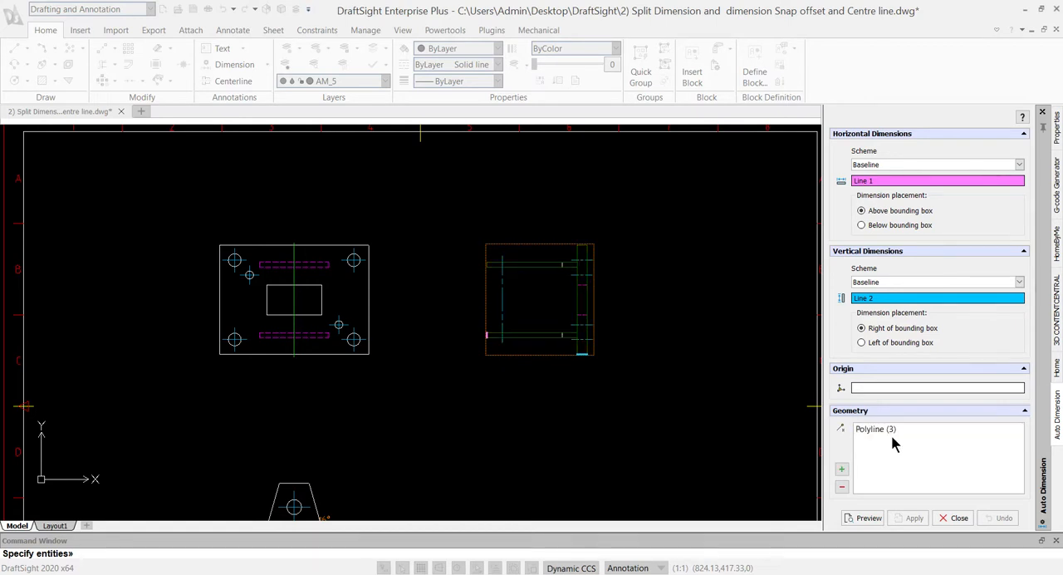
{"action": "left_click", "coordinate": [869, 518]}
{"action": "left_click", "coordinate": [913, 518]}
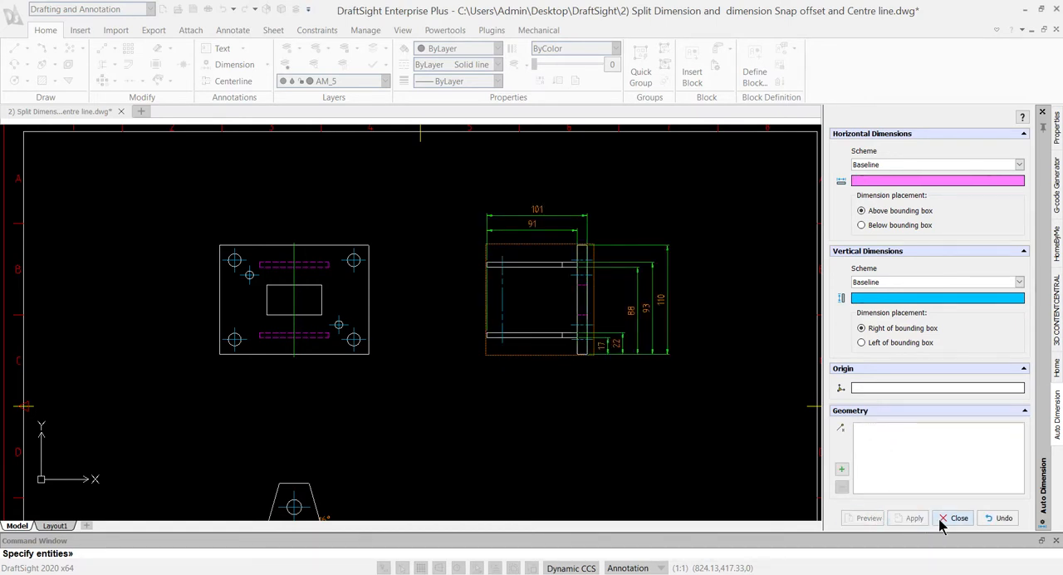
{"action": "left_click", "coordinate": [953, 518]}
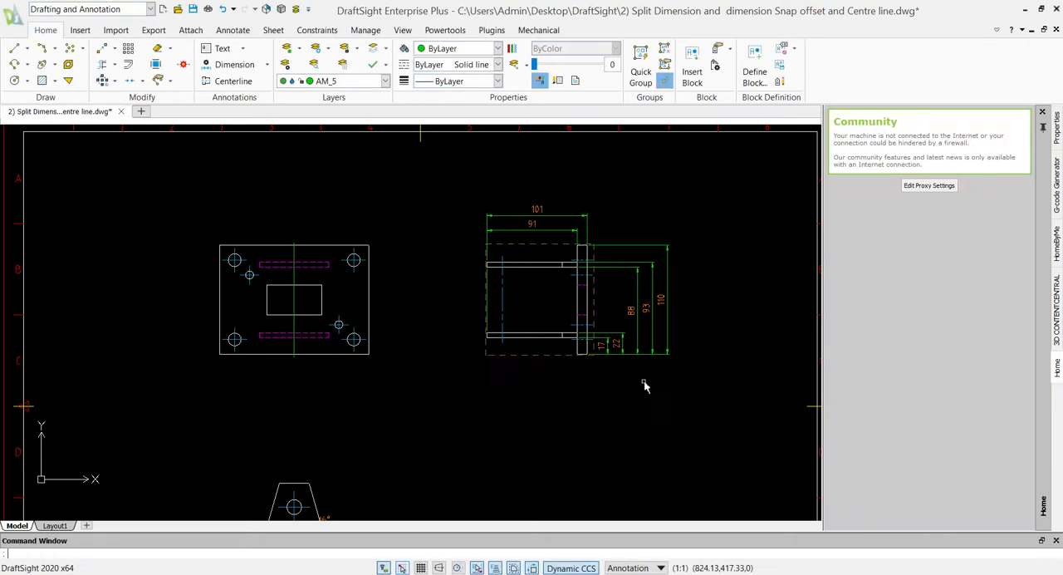
- Open the drawing settings in the options and examine the dimension snap offset distances and bounding box settings
{"action": "left_click", "coordinate": [233, 190]}
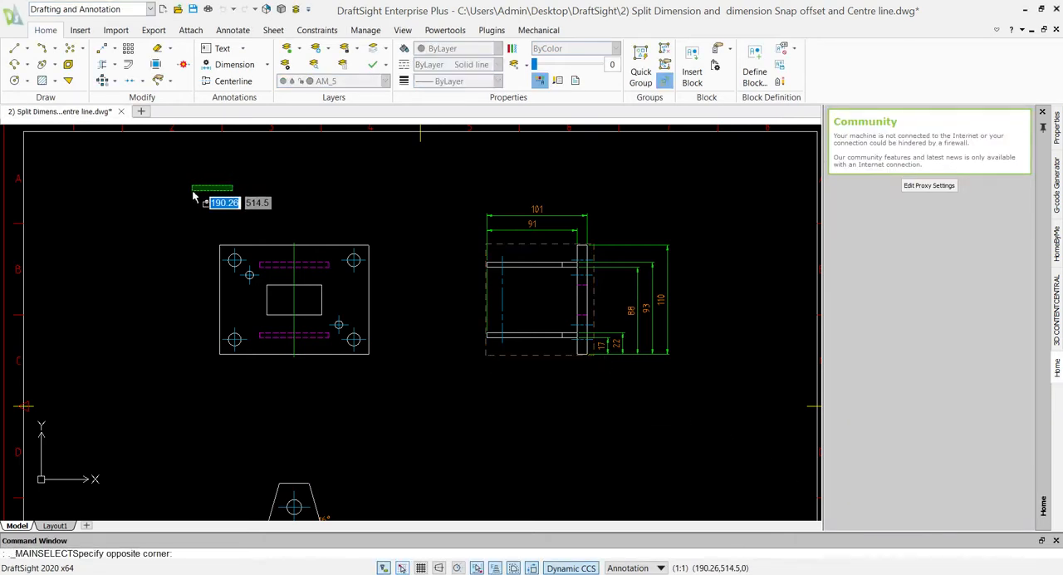
{"action": "left_click", "coordinate": [131, 201]}
{"action": "scroll", "coordinate": [130, 200], "scroll_direction": "down", "scroll_amount": 1}
{"action": "middle_click_drag", "start_coordinate": [130, 199], "coordinate": [370, 274]}
{"action": "scroll", "coordinate": [370, 275], "scroll_direction": "up", "scroll_amount": 3}
{"action": "middle_click_drag", "start_coordinate": [533, 339], "coordinate": [373, 202]}
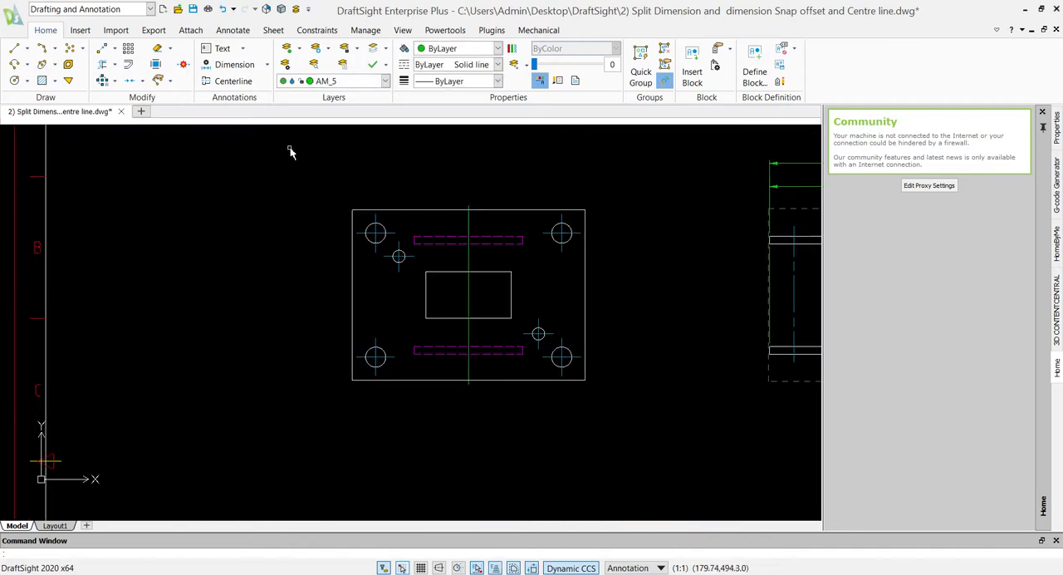
{"action": "middle_click_drag", "start_coordinate": [273, 227], "coordinate": [258, 273]}
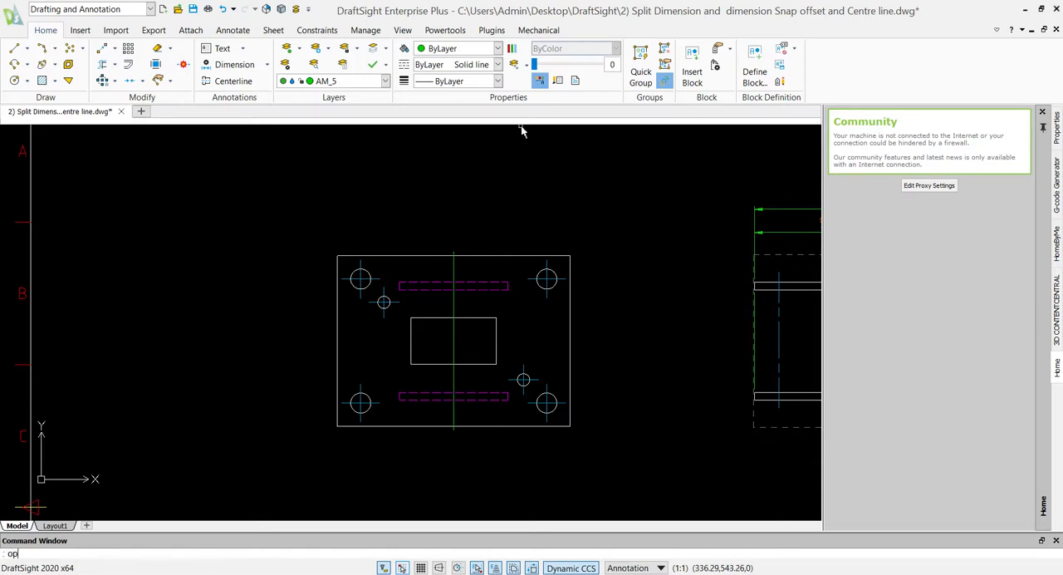
{"action": "key", "text": "Return"}
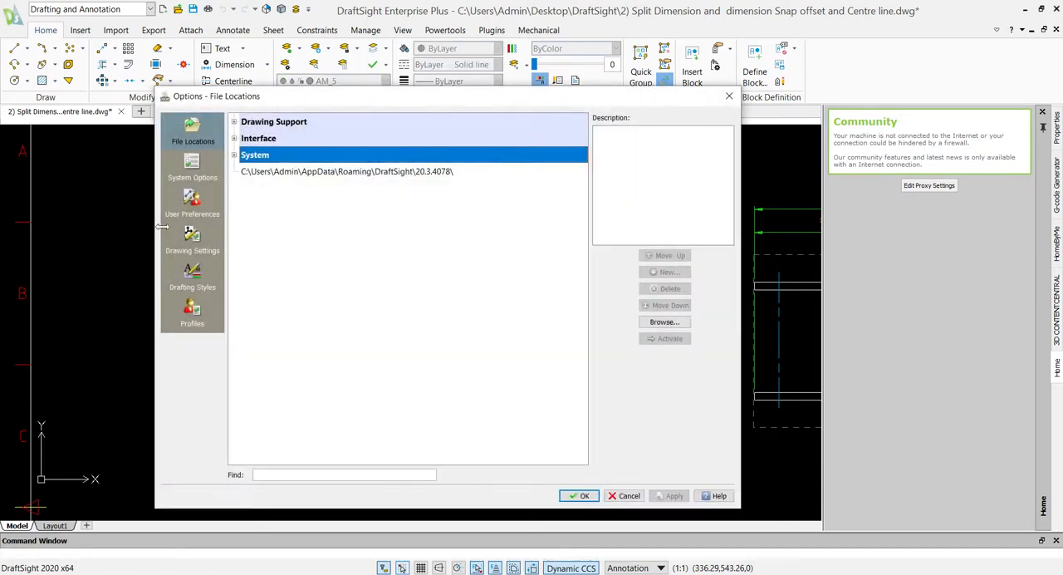
{"action": "left_click", "coordinate": [185, 248]}
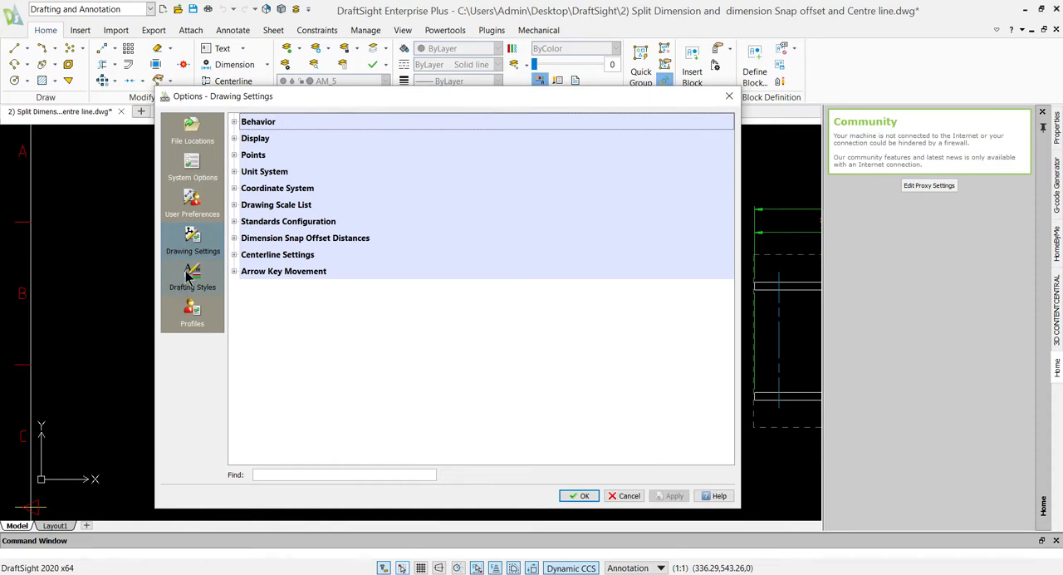
{"action": "left_click", "coordinate": [234, 239]}
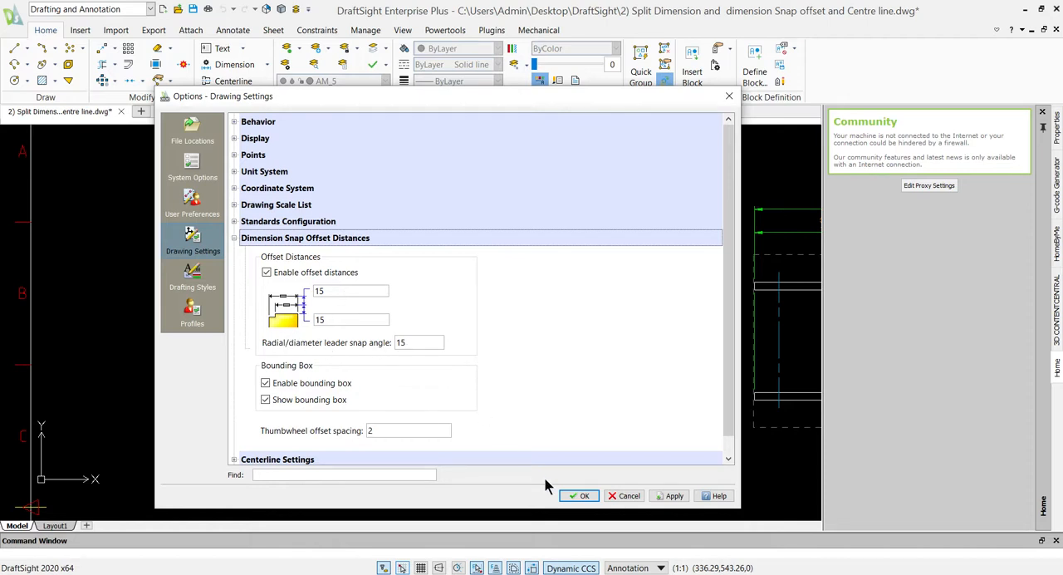
{"action": "left_click", "coordinate": [585, 496]}
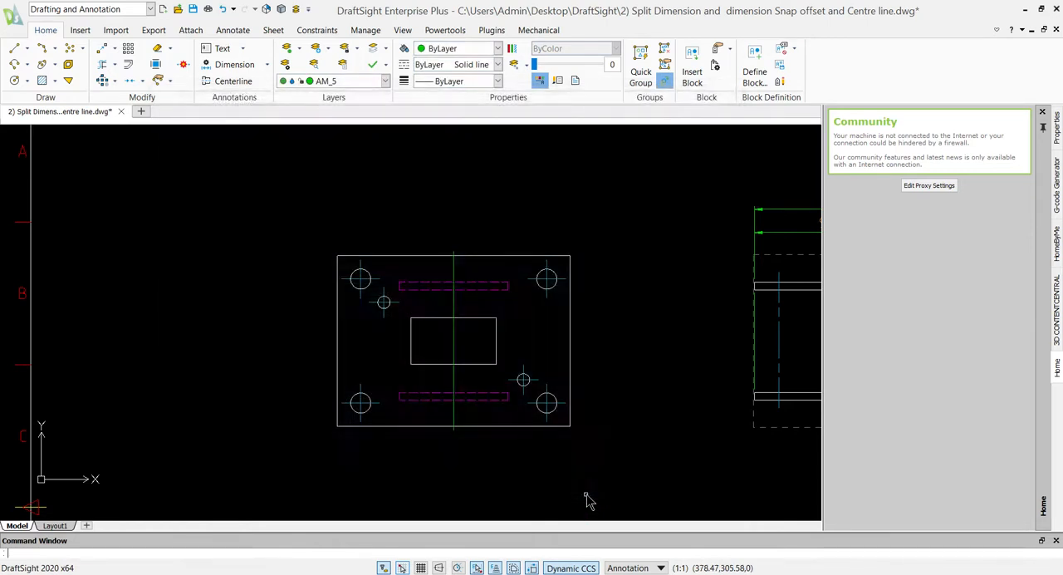
- Add a smart diameter dimension to the plate's upper-right hole, placing its text outside the plate to the upper right
{"action": "left_click", "coordinate": [266, 64]}
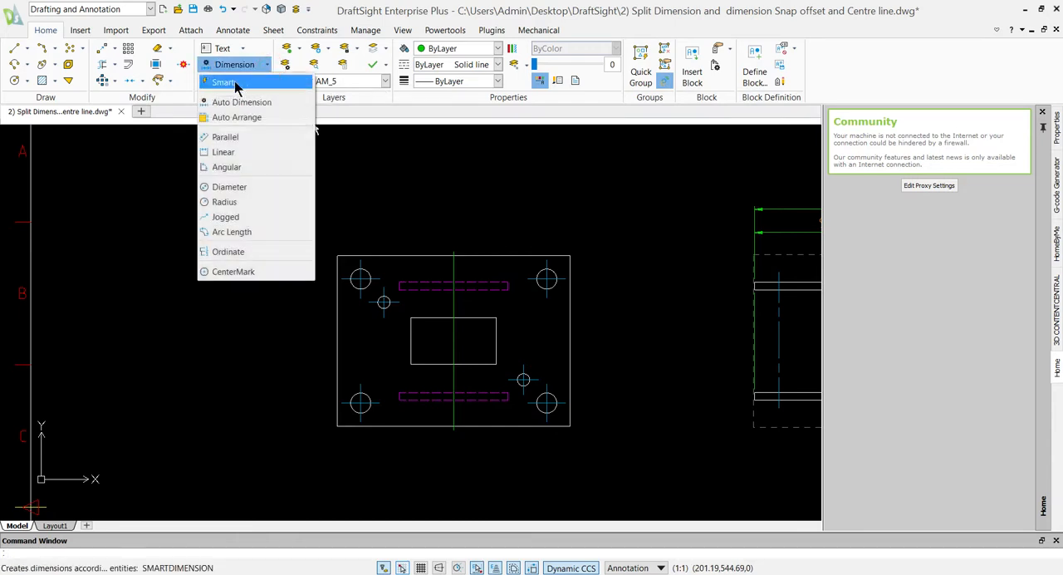
{"action": "left_click", "coordinate": [235, 84]}
{"action": "left_click", "coordinate": [552, 276]}
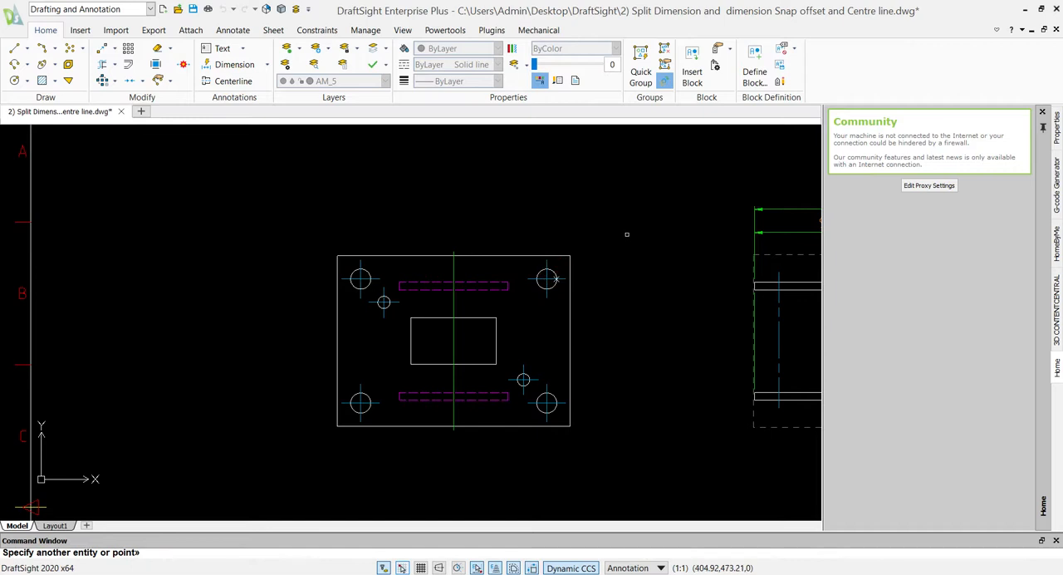
{"action": "key", "text": "Escape"}
{"action": "left_click", "coordinate": [551, 276]}
{"action": "left_click", "coordinate": [641, 229]}
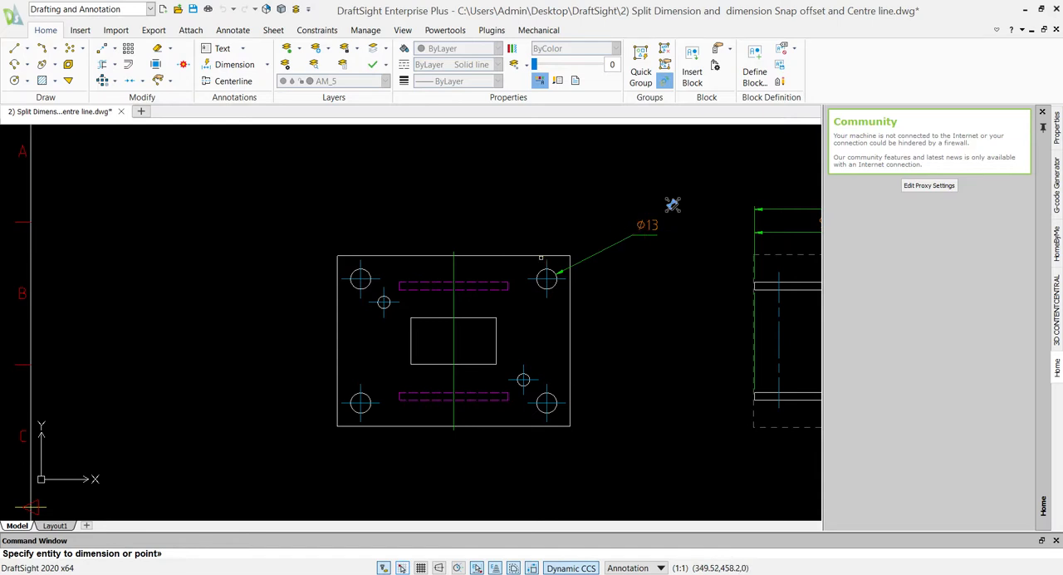
{"action": "key", "text": "Escape"}
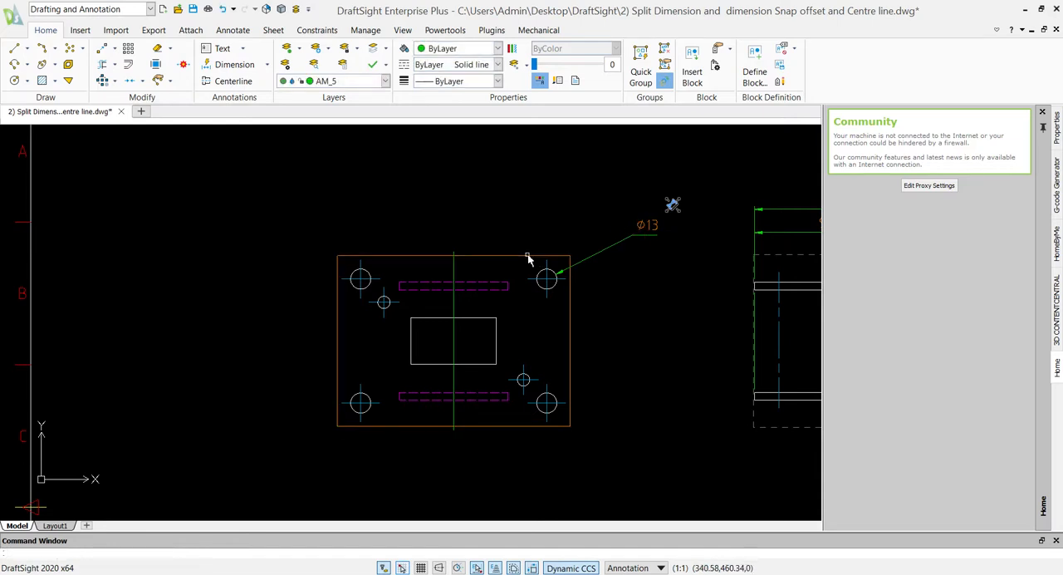
- Add a horizontal smart dimension between the centres of the plate's two upper corner holes, placing it above the plate
{"action": "left_click", "coordinate": [528, 257]}
{"action": "key", "text": "Escape"}
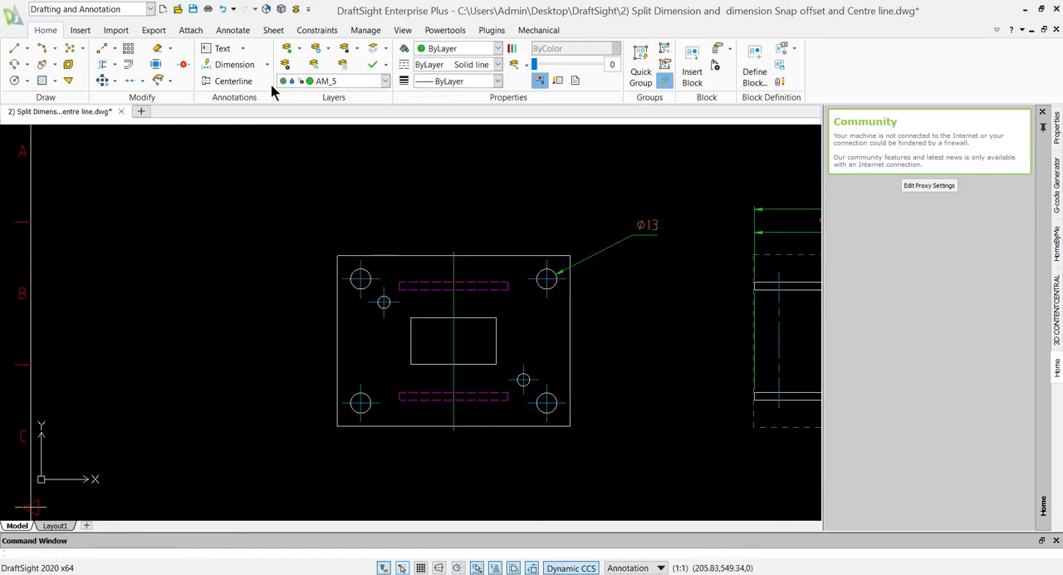
{"action": "left_click", "coordinate": [234, 64]}
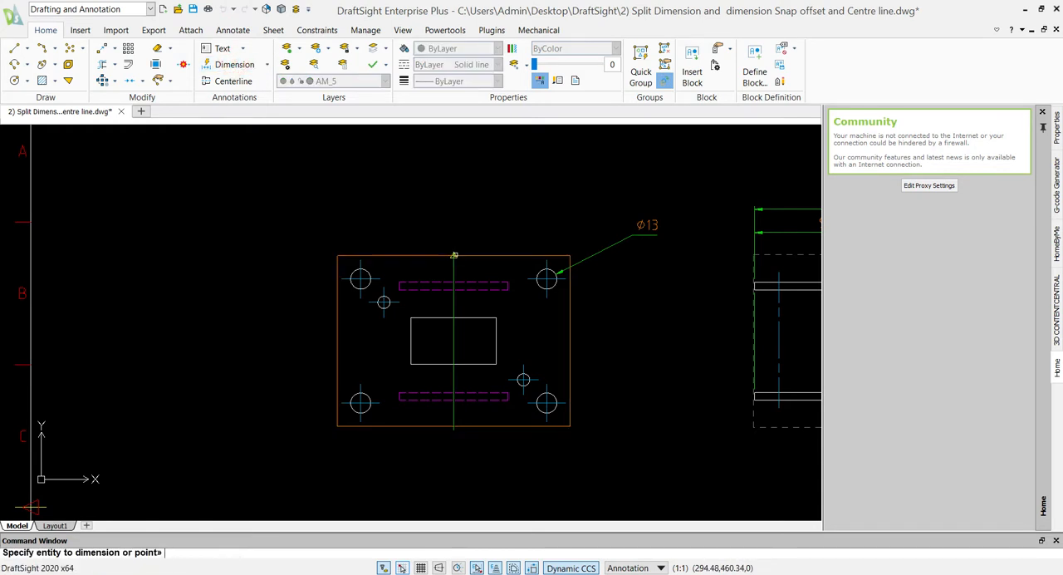
{"action": "left_click", "coordinate": [547, 279]}
{"action": "left_click", "coordinate": [360, 280]}
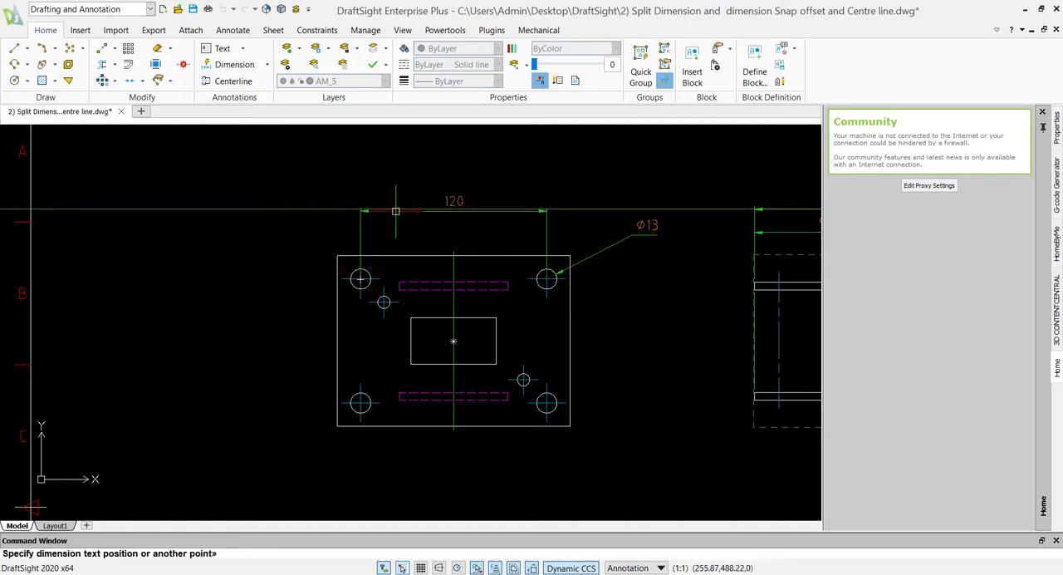
{"action": "left_click", "coordinate": [396, 211]}
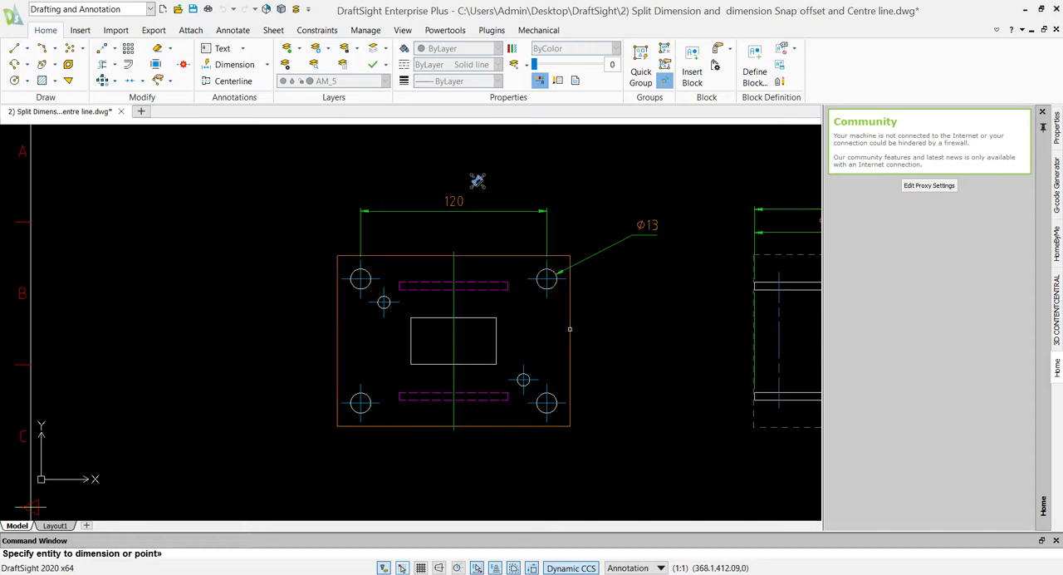
- Add vertical smart dimensions beside the plate for its height and for the spacing between the upper-right corner hole and lower-right small hole
{"action": "left_click", "coordinate": [570, 324]}
{"action": "left_click", "coordinate": [693, 319]}
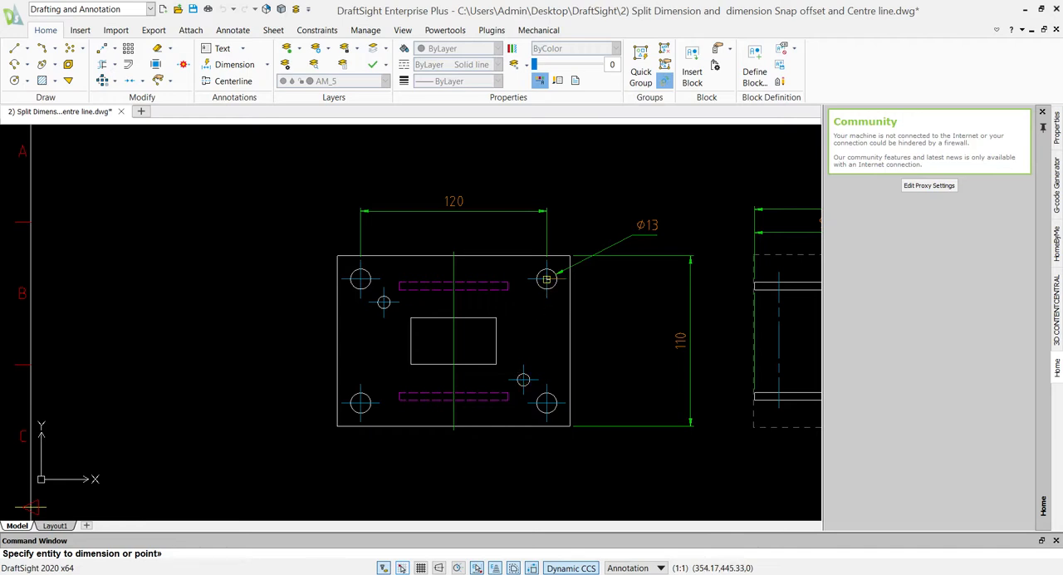
{"action": "left_click", "coordinate": [546, 280]}
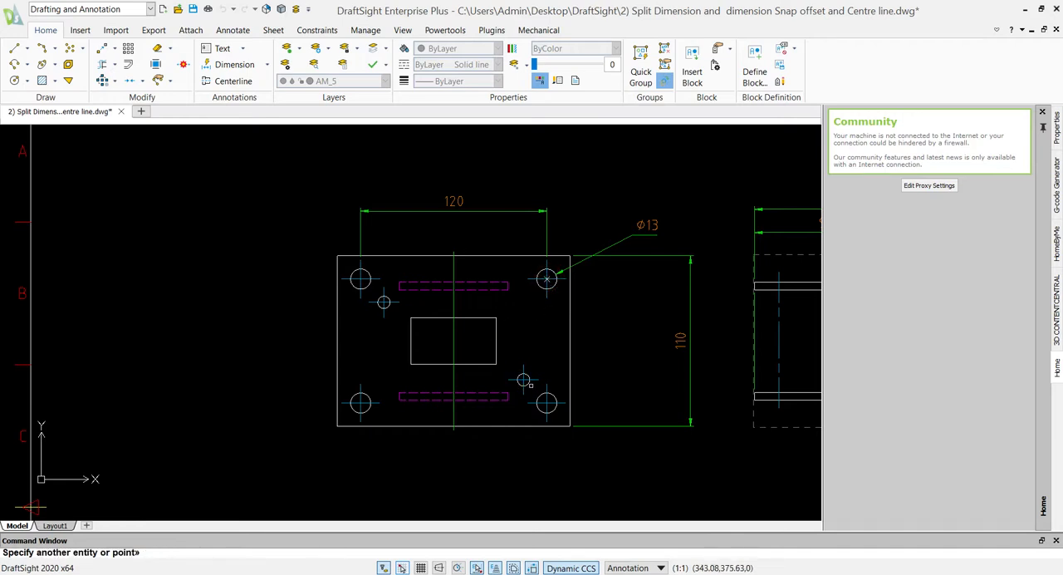
{"action": "left_click", "coordinate": [524, 380]}
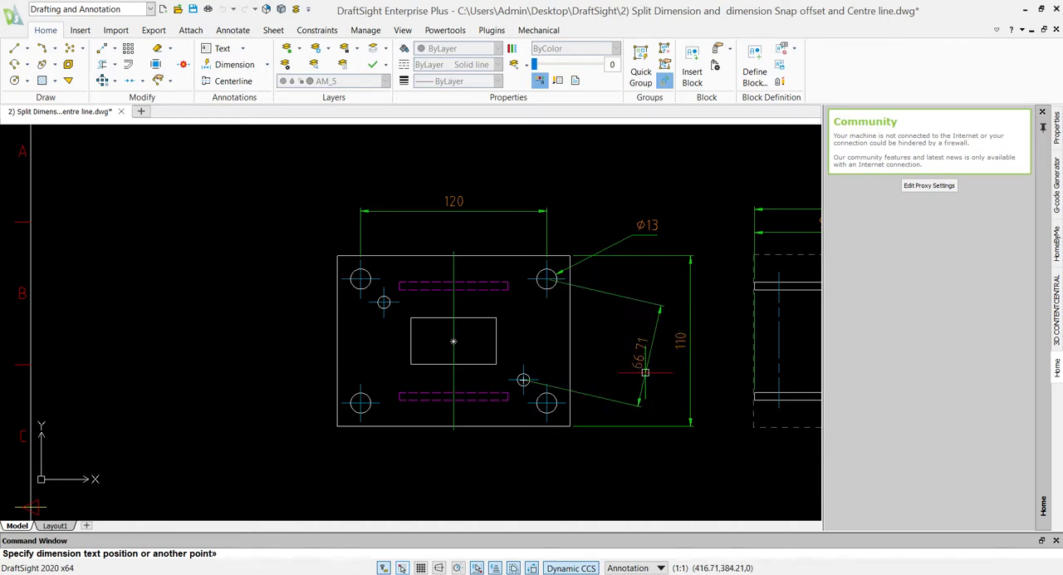
{"action": "left_click", "coordinate": [645, 309]}
{"action": "key", "text": "Escape"}
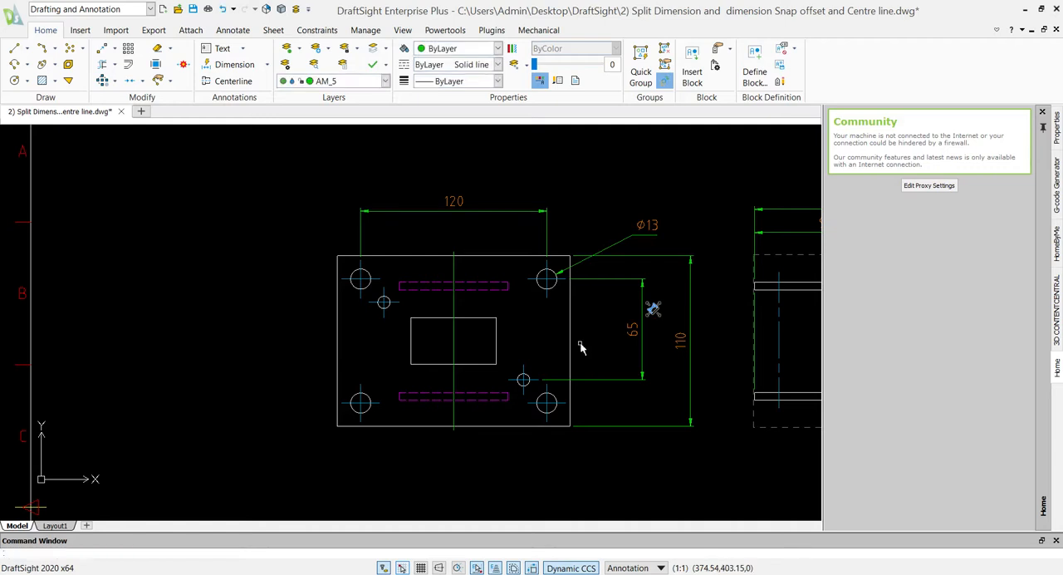
- Split the upper-right hole's diameter dimension where its leader crosses the other lines, using Split Dimension
{"action": "left_click", "coordinate": [614, 247]}
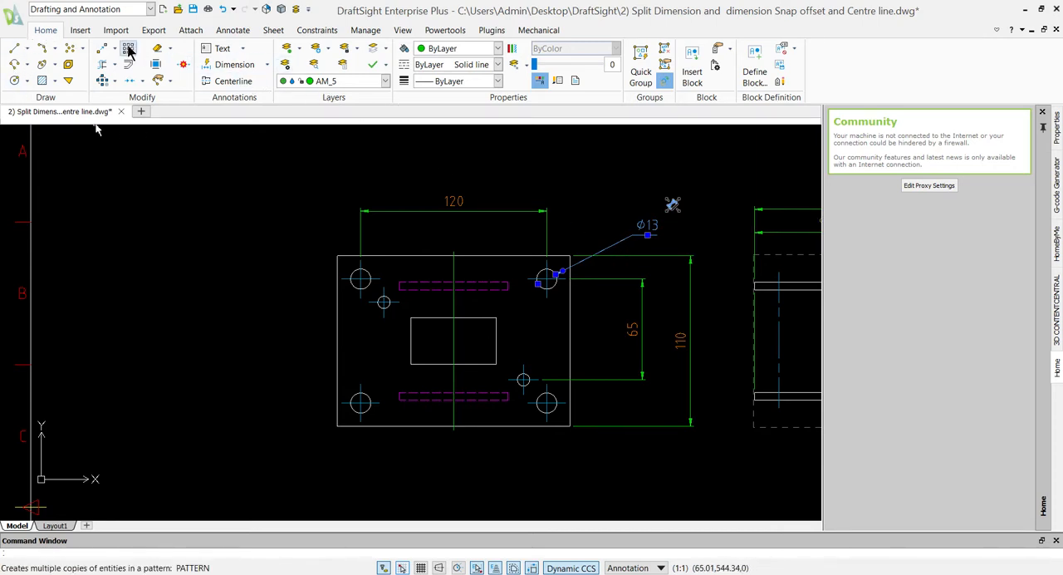
{"action": "left_click", "coordinate": [233, 30]}
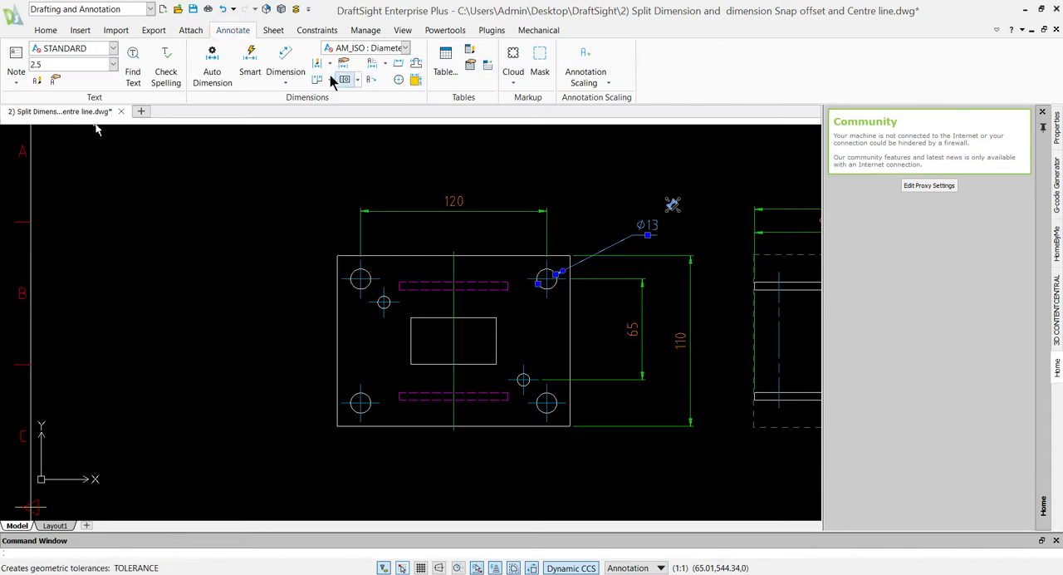
{"action": "left_click", "coordinate": [415, 66]}
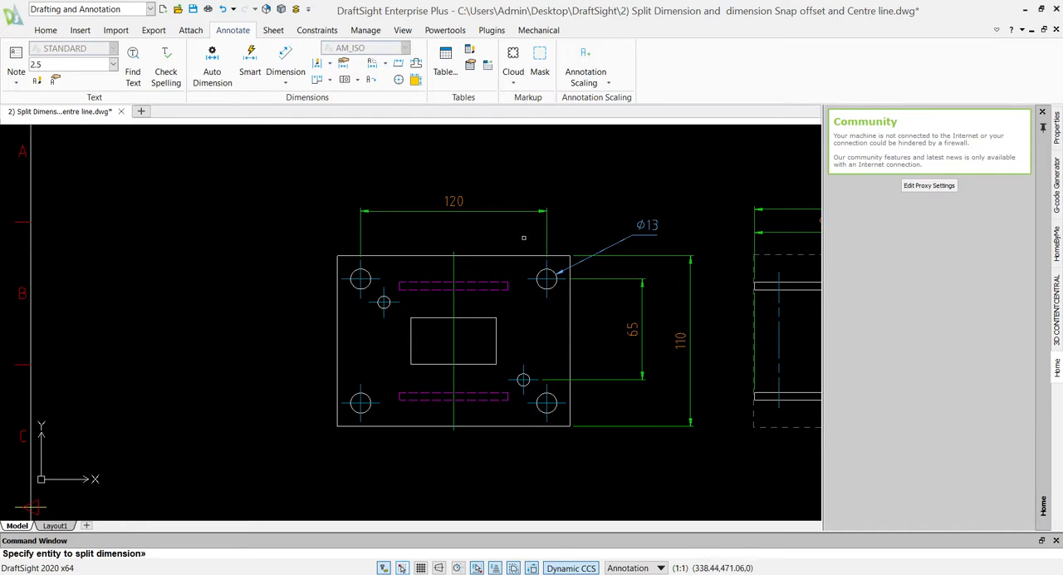
{"action": "key", "text": "Return"}
{"action": "scroll", "coordinate": [576, 264], "scroll_direction": "up", "scroll_amount": 4}
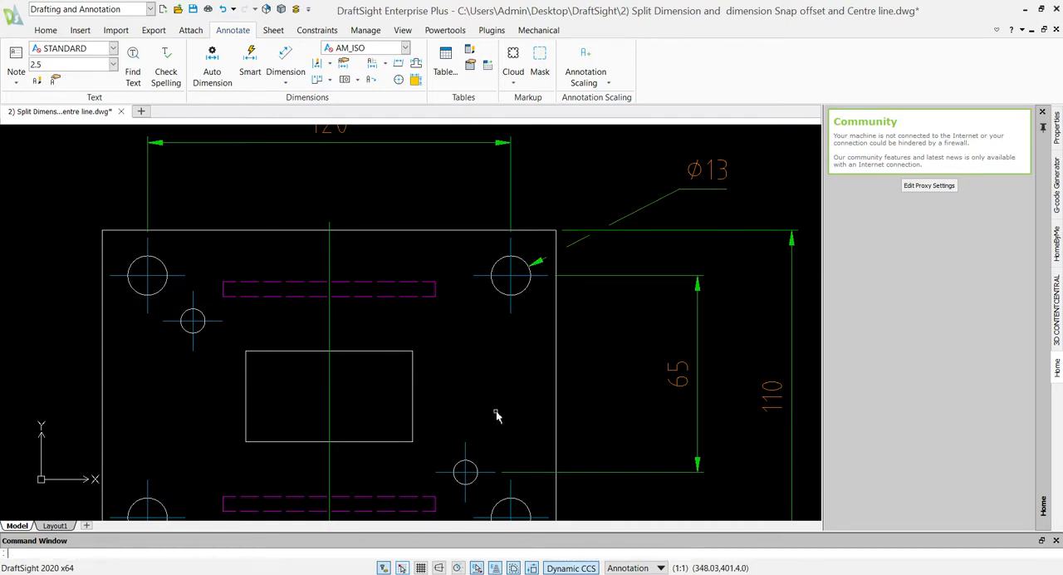
{"action": "scroll", "coordinate": [496, 427], "scroll_direction": "down", "scroll_amount": 2}
{"action": "middle_click_drag", "start_coordinate": [497, 427], "coordinate": [552, 454]}
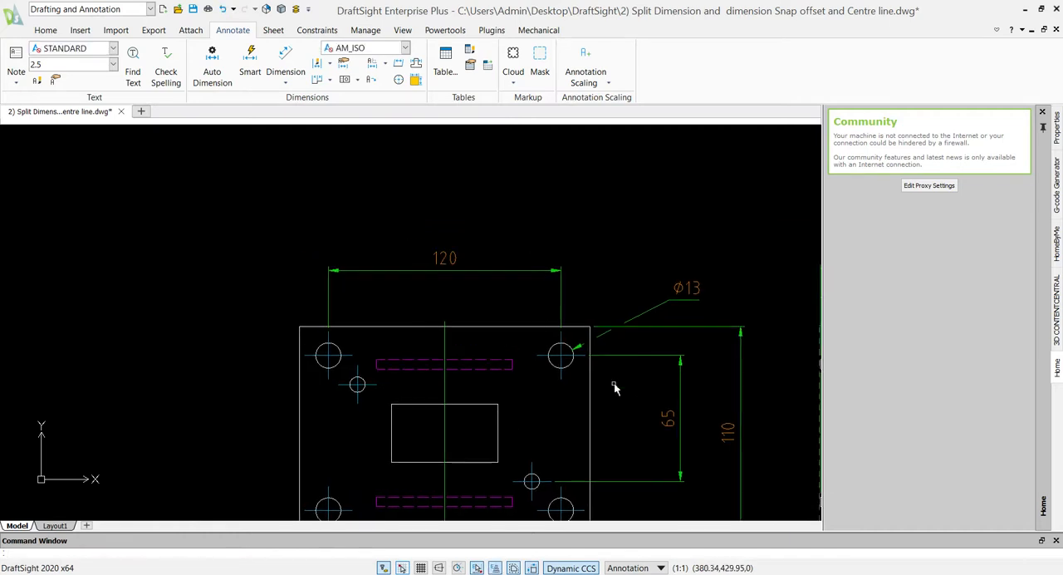
- Split the extension lines of the vertical hole spacing dimension at the plate's edge and shift the horizontal hole spacing dimension slightly upward
{"action": "left_click", "coordinate": [628, 357]}
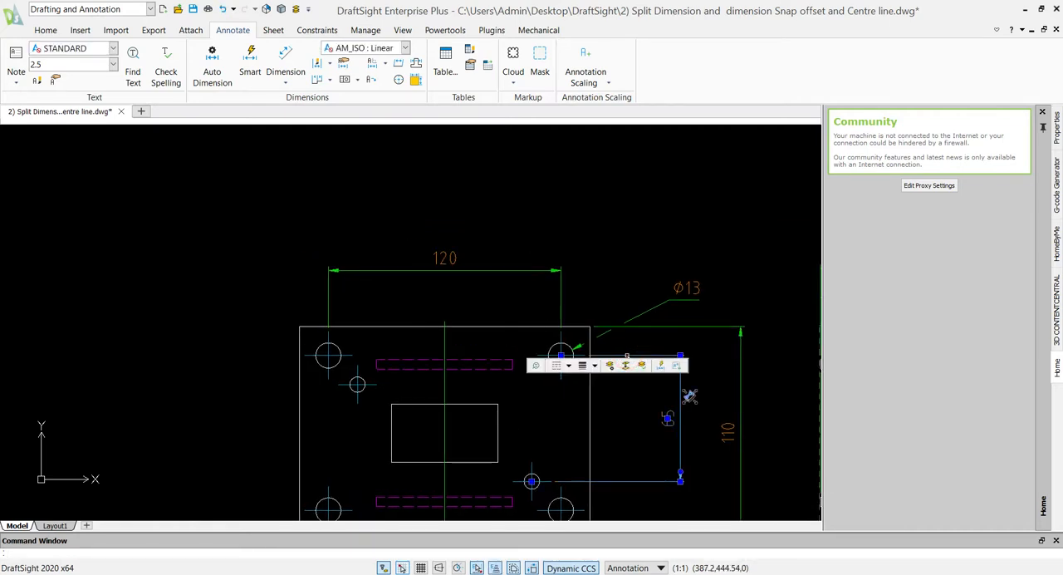
{"action": "key", "text": "Return"}
{"action": "key", "text": "Return"}
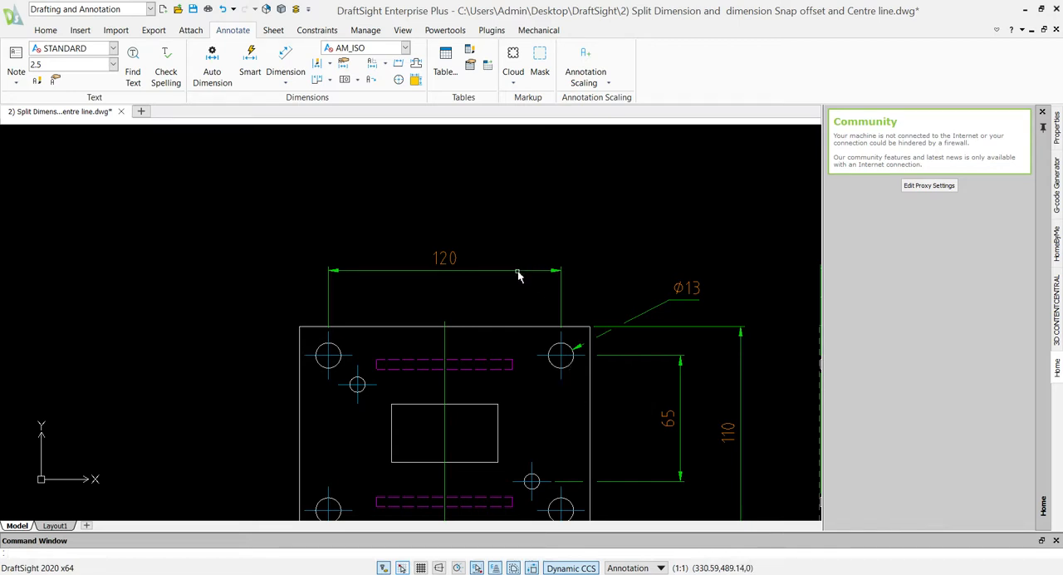
{"action": "mouse_move", "coordinate": [518, 273]}
{"action": "left_mouse_down"}
{"action": "mouse_move", "coordinate": [518, 233]}
{"action": "mouse_move", "coordinate": [518, 297]}
{"action": "mouse_move", "coordinate": [513, 250]}
{"action": "mouse_move", "coordinate": [510, 281]}
{"action": "left_mouse_up"}
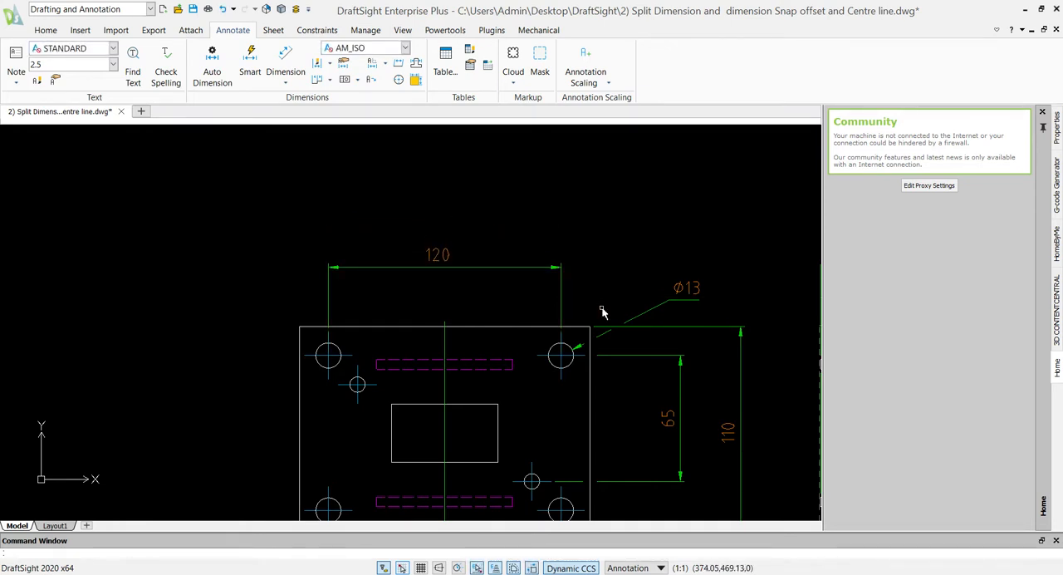
{"action": "key", "text": "alt+Tab"}
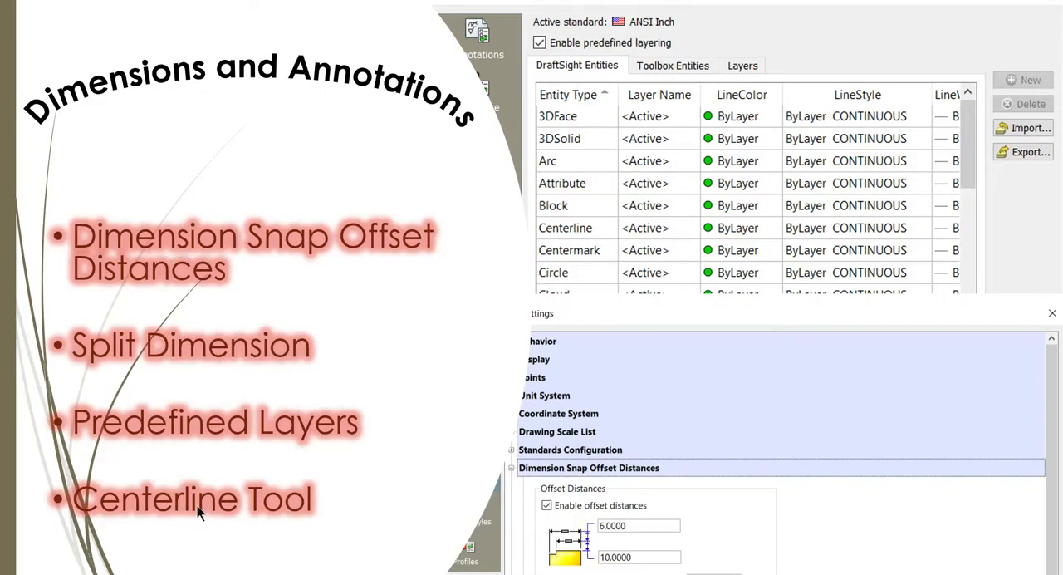
{"action": "key", "text": "alt+Tab"}
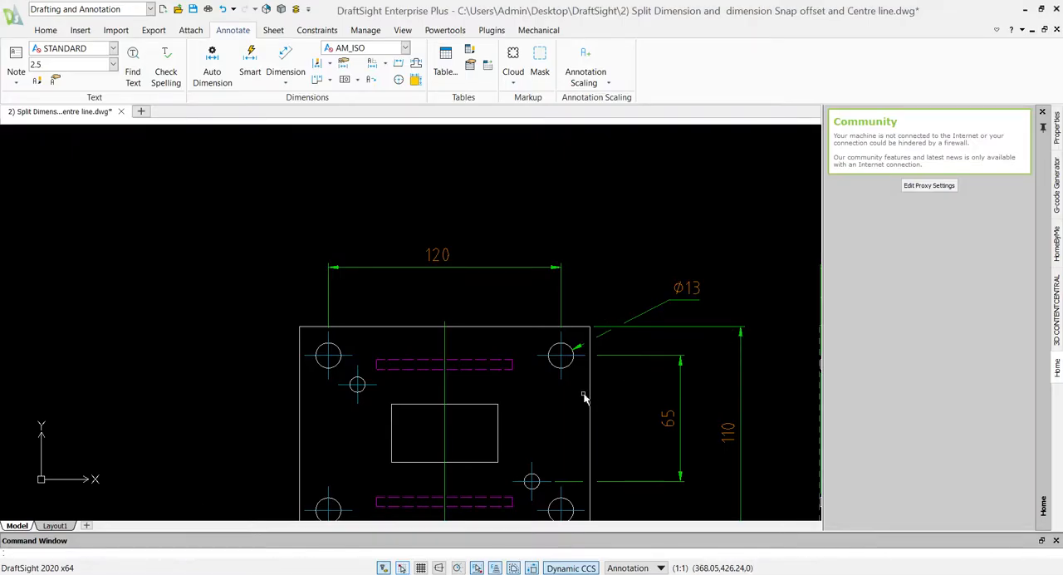
- Add a centerline between the two slanted sides of the front view's tapered lug
{"action": "scroll", "coordinate": [576, 397], "scroll_direction": "down", "scroll_amount": 3}
{"action": "middle_click_drag", "start_coordinate": [638, 401], "coordinate": [415, 379]}
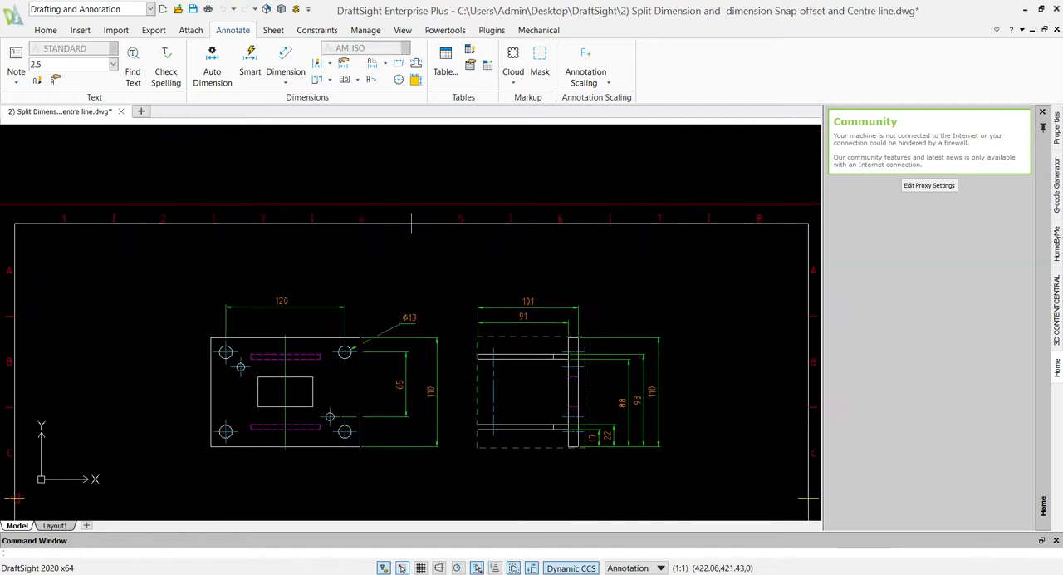
{"action": "scroll", "coordinate": [534, 356], "scroll_direction": "down", "scroll_amount": 1}
{"action": "scroll", "coordinate": [380, 408], "scroll_direction": "up", "scroll_amount": 1}
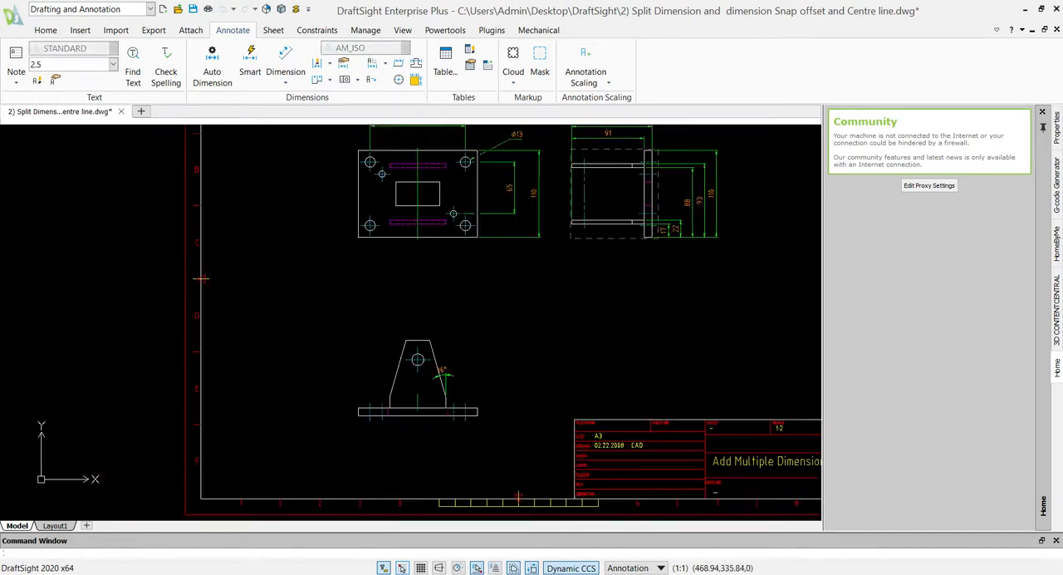
{"action": "scroll", "coordinate": [424, 350], "scroll_direction": "up", "scroll_amount": 1}
{"action": "scroll", "coordinate": [420, 349], "scroll_direction": "up", "scroll_amount": 3}
{"action": "scroll", "coordinate": [415, 387], "scroll_direction": "up", "scroll_amount": 2}
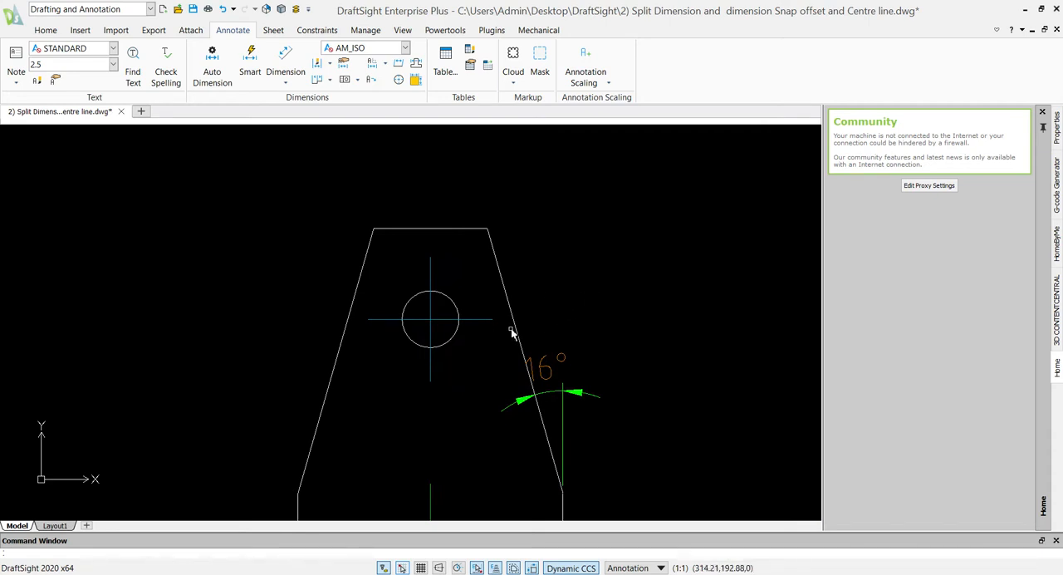
{"action": "left_click", "coordinate": [45, 31]}
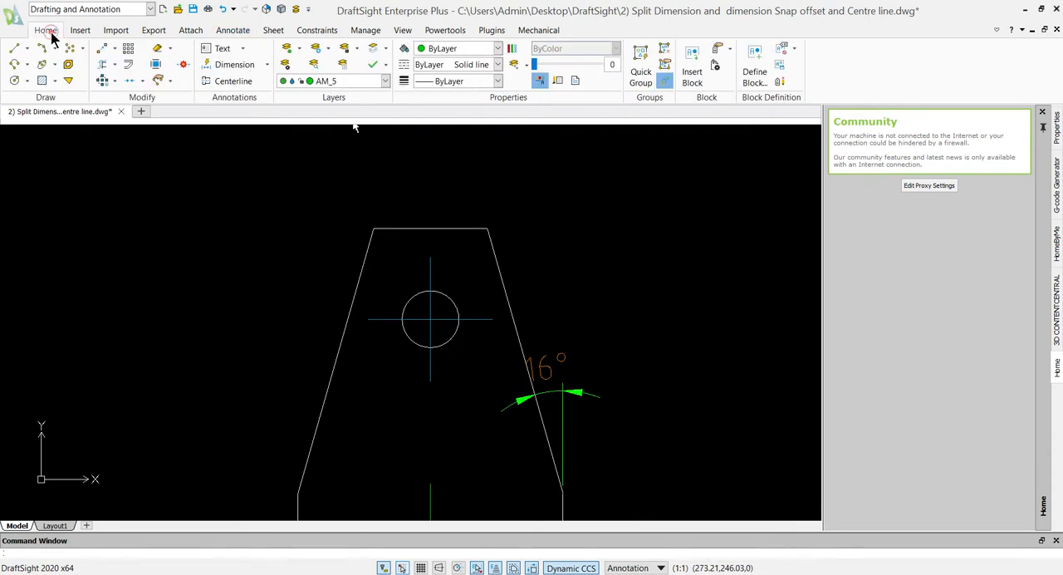
{"action": "left_click", "coordinate": [207, 81]}
{"action": "left_click", "coordinate": [342, 342]}
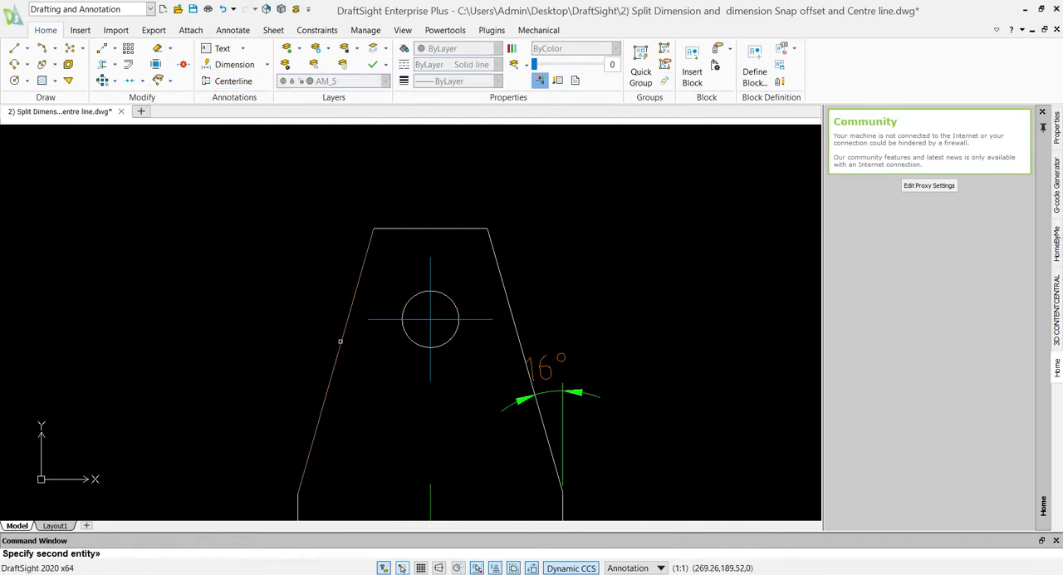
{"action": "left_click", "coordinate": [523, 352]}
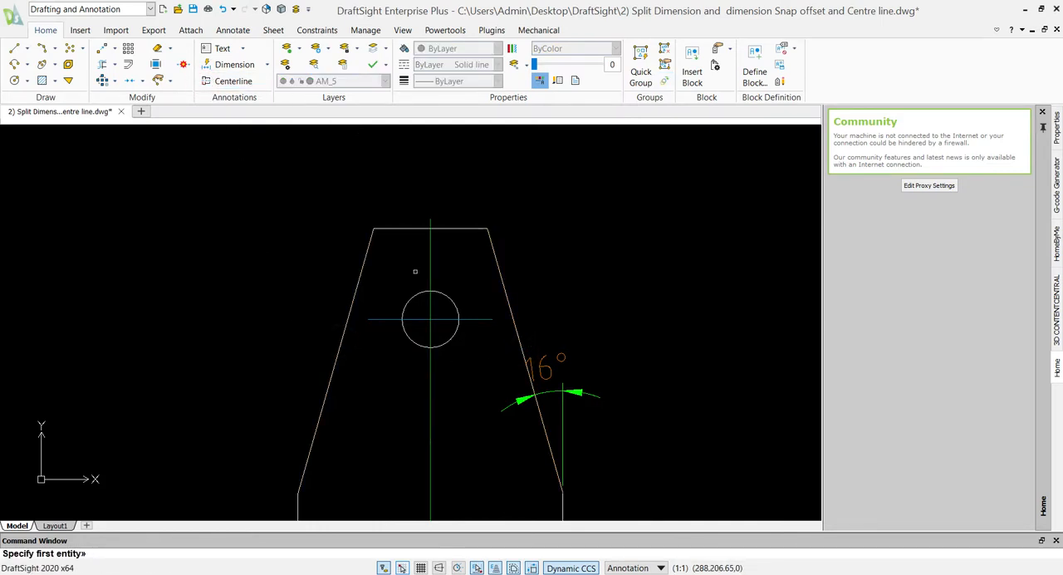
- Add a centerline between the two long edges of the side view's upper horizontal plate
{"action": "scroll", "coordinate": [417, 329], "scroll_direction": "down", "scroll_amount": 3}
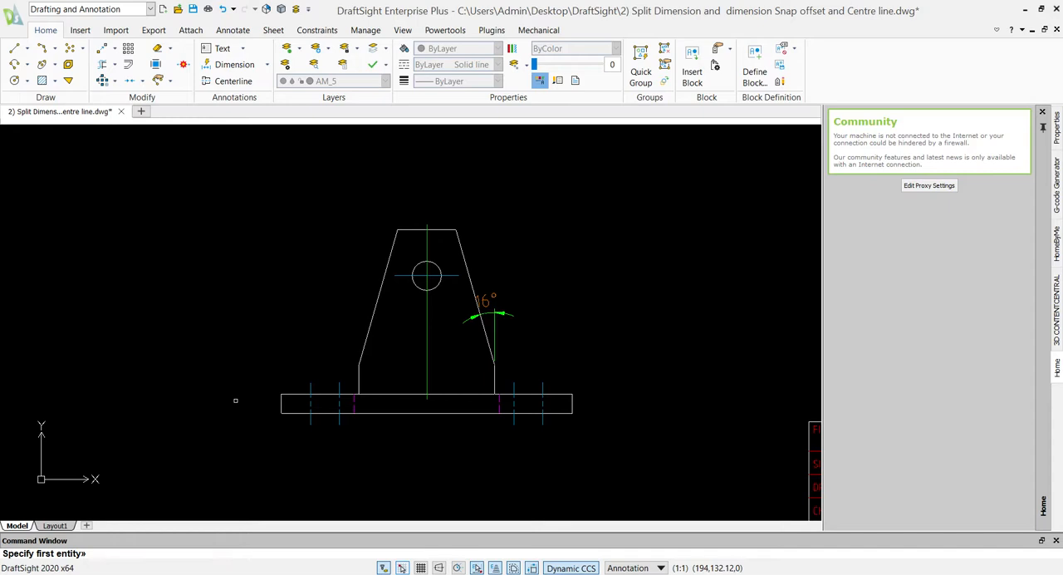
{"action": "scroll", "coordinate": [395, 276], "scroll_direction": "down", "scroll_amount": 3}
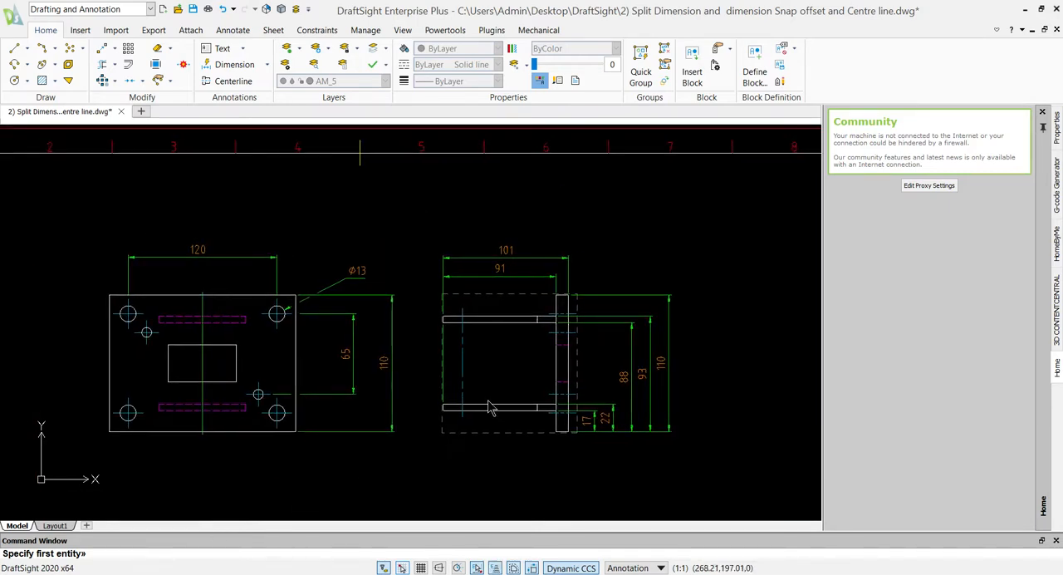
{"action": "scroll", "coordinate": [469, 398], "scroll_direction": "up", "scroll_amount": 4}
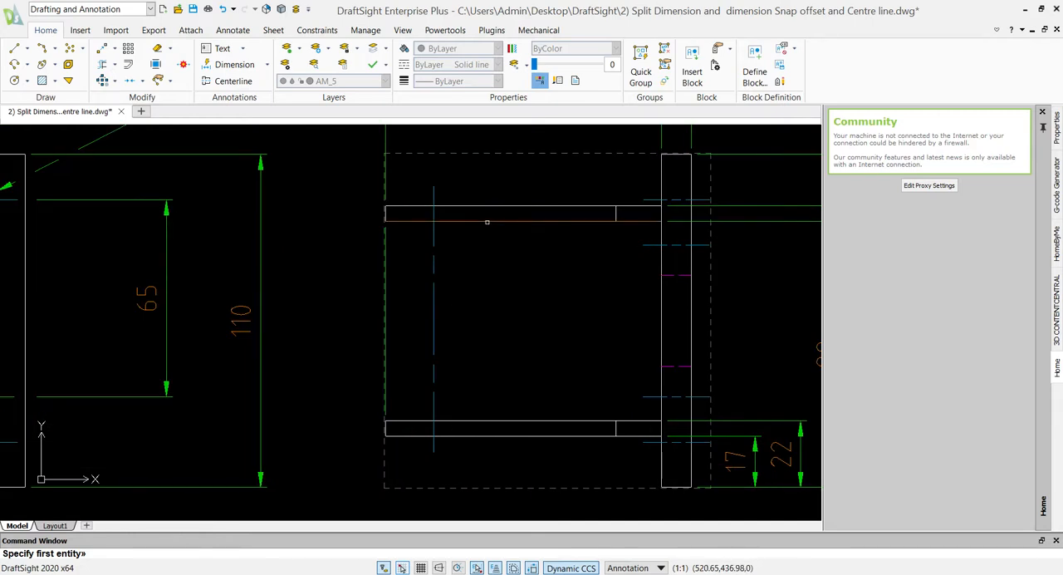
{"action": "left_click", "coordinate": [488, 206]}
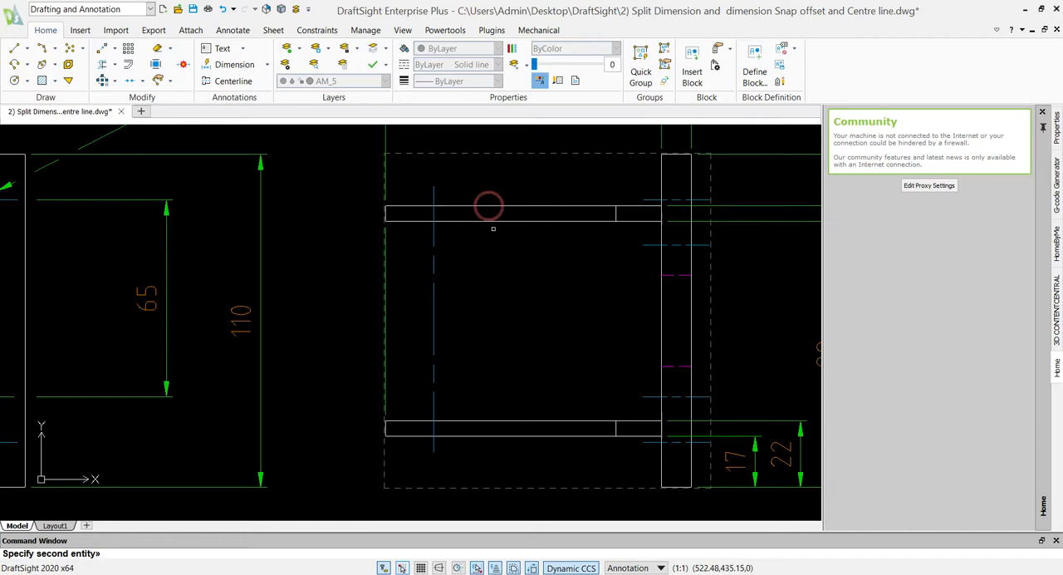
{"action": "left_click", "coordinate": [491, 221]}
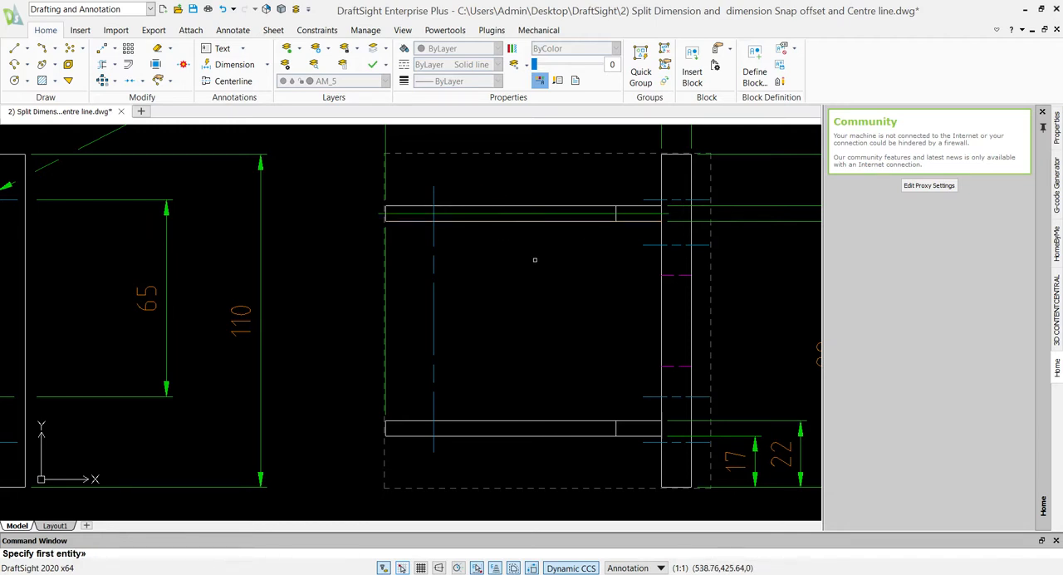
{"action": "key", "text": "Escape"}
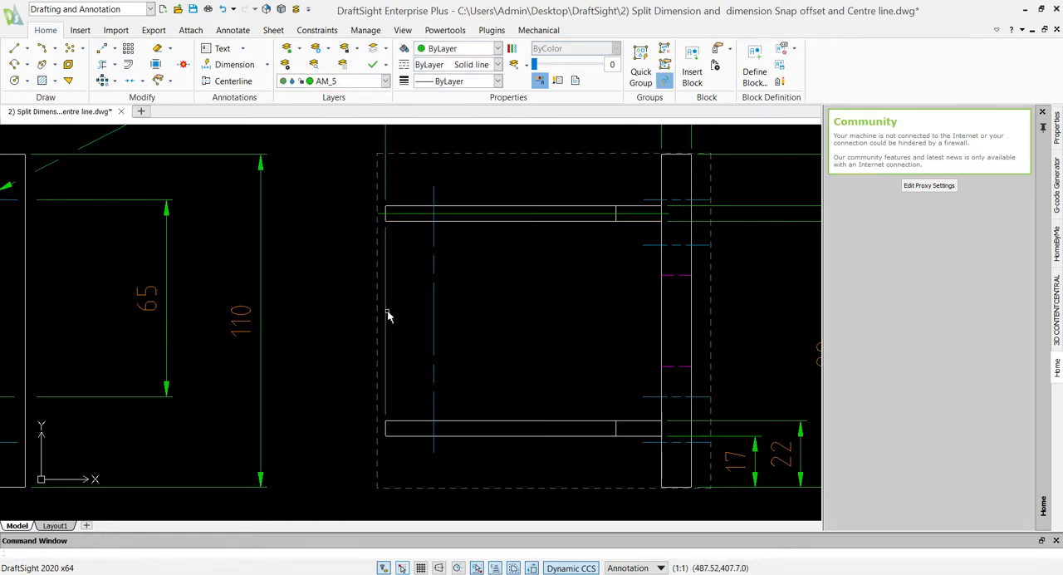
- In the Toolbox layer settings, assign layer AM_3 to the Dimension entity type for predefined layering and accept the change
{"action": "scroll", "coordinate": [388, 247], "scroll_direction": "down", "scroll_amount": 3}
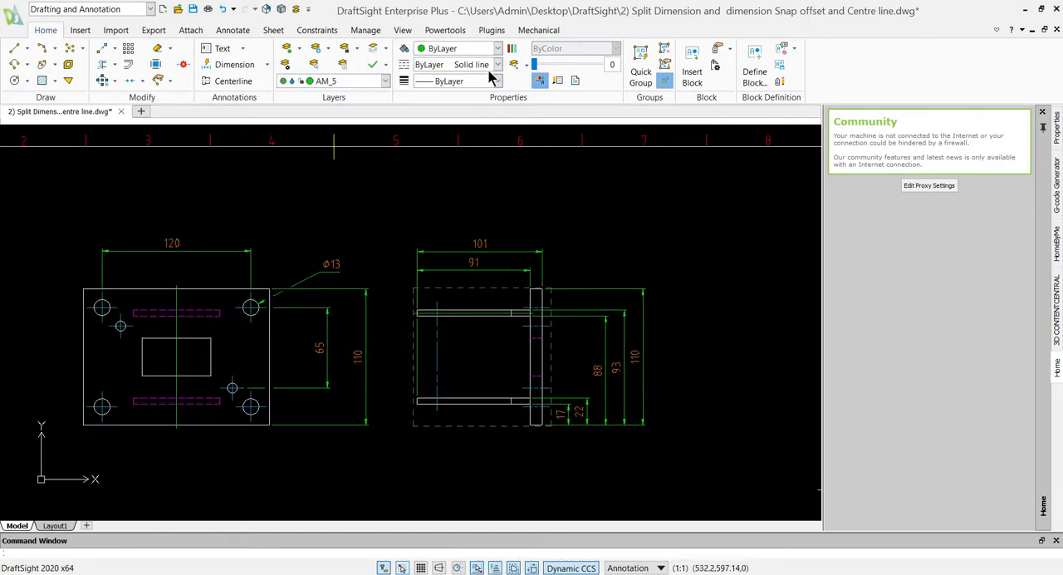
{"action": "left_click", "coordinate": [538, 30]}
{"action": "left_click", "coordinate": [73, 60]}
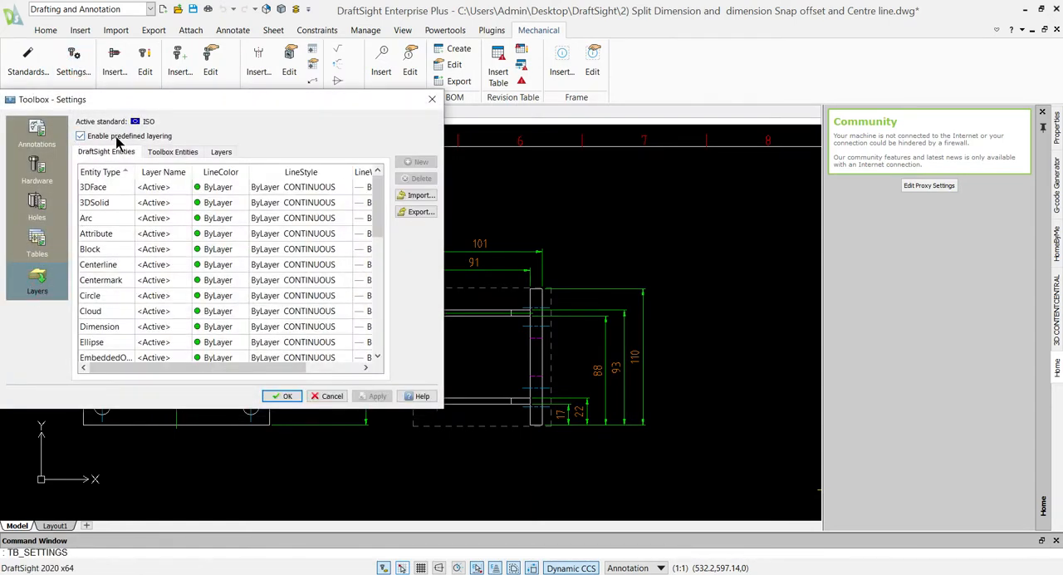
{"action": "left_click_drag", "start_coordinate": [234, 105], "coordinate": [644, 216]}
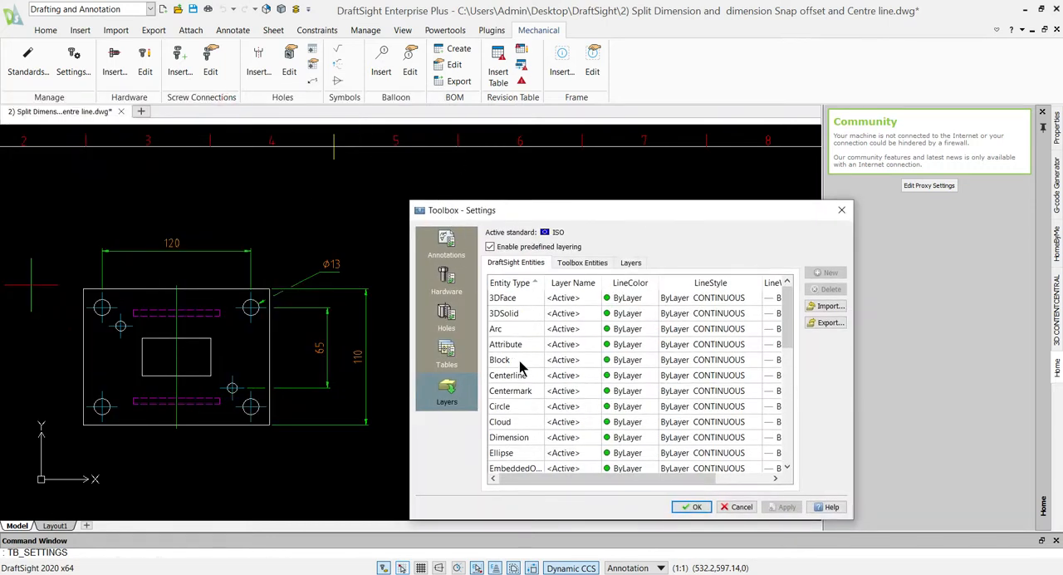
{"action": "left_click", "coordinate": [559, 440]}
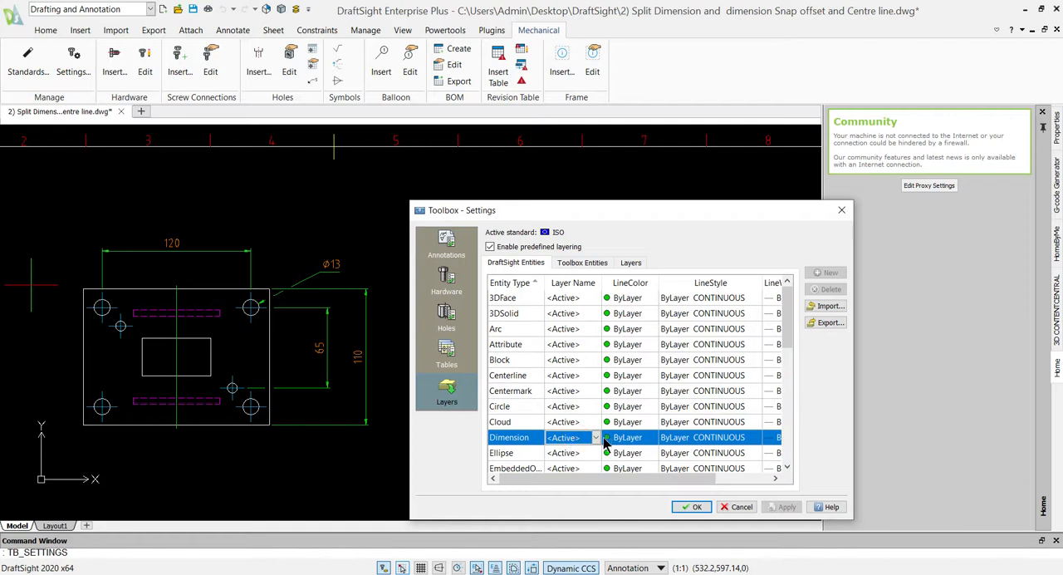
{"action": "left_click", "coordinate": [596, 438]}
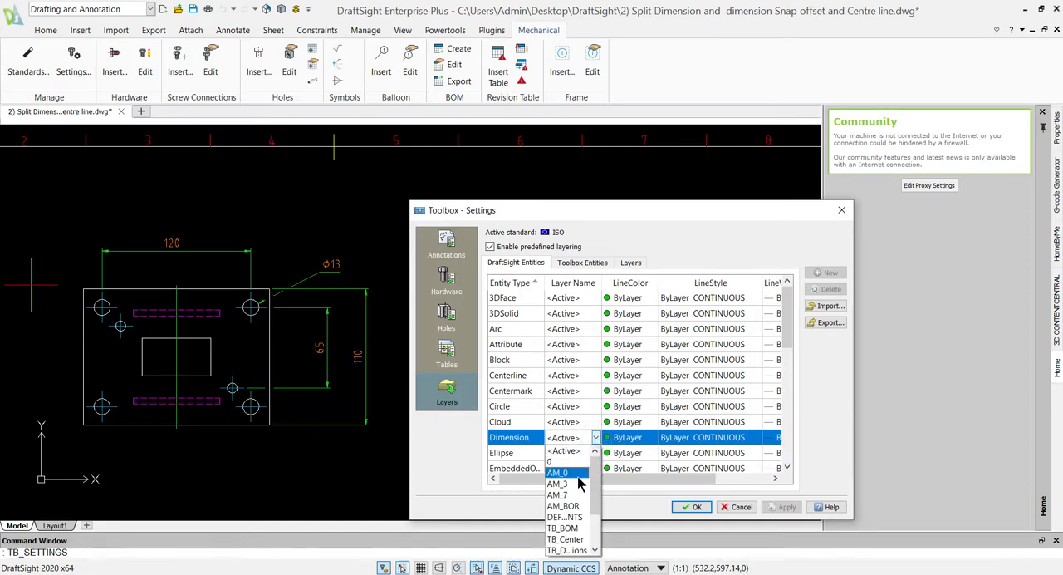
{"action": "scroll", "coordinate": [577, 494], "scroll_direction": "down", "scroll_amount": 2}
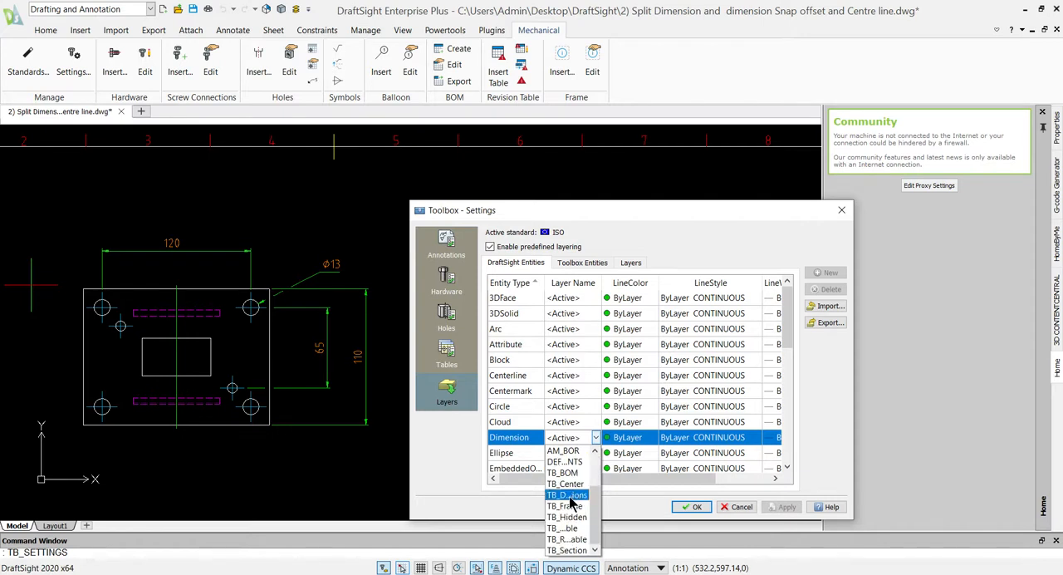
{"action": "scroll", "coordinate": [570, 497], "scroll_direction": "up", "scroll_amount": 2}
{"action": "left_click", "coordinate": [567, 483]}
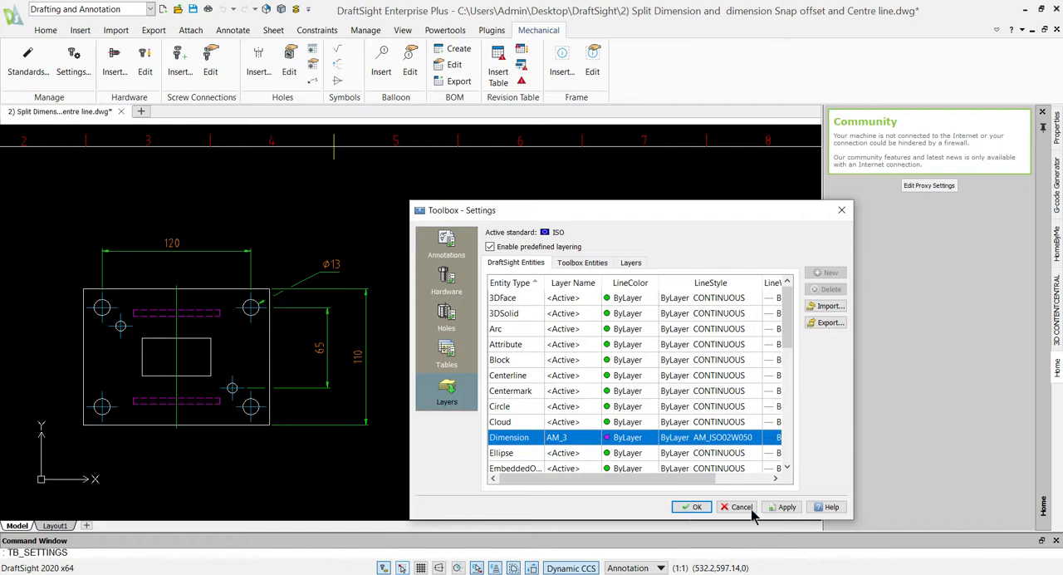
{"action": "left_click", "coordinate": [691, 507]}
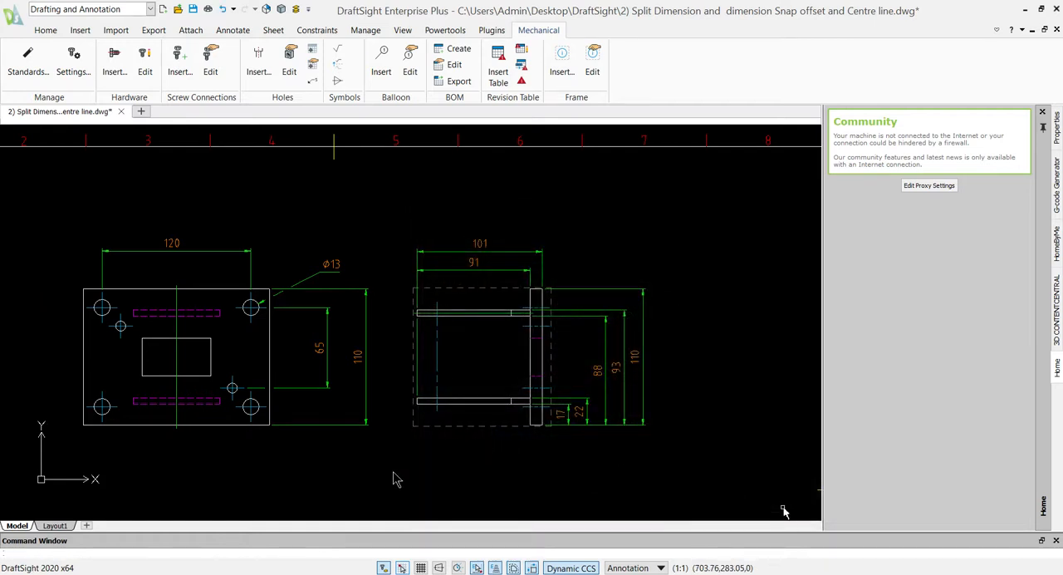
{"action": "left_click", "coordinate": [229, 250]}
{"action": "left_click", "coordinate": [428, 198]}
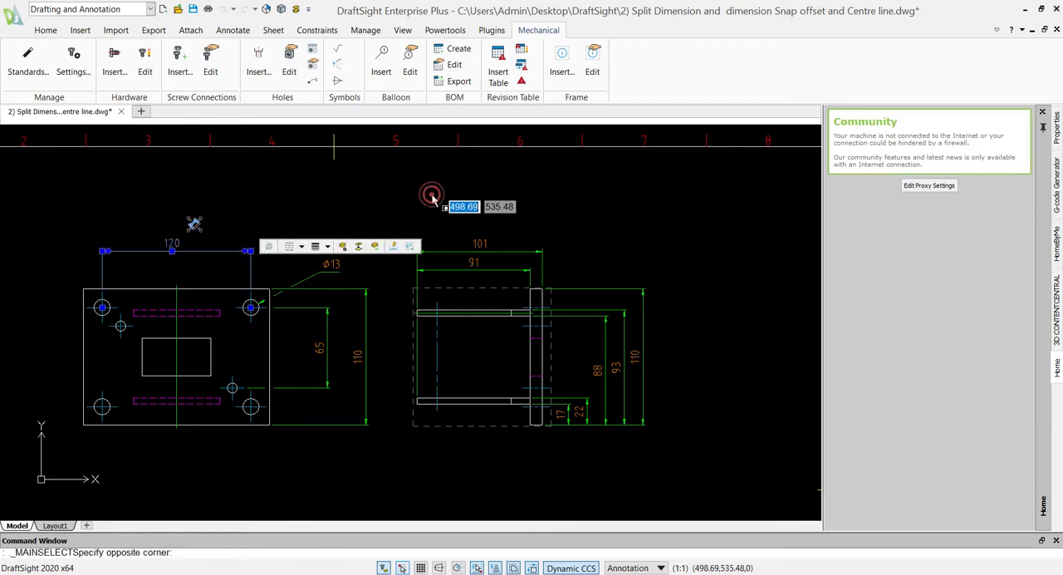
{"action": "key", "text": "Escape"}
{"action": "key", "text": "Escape"}
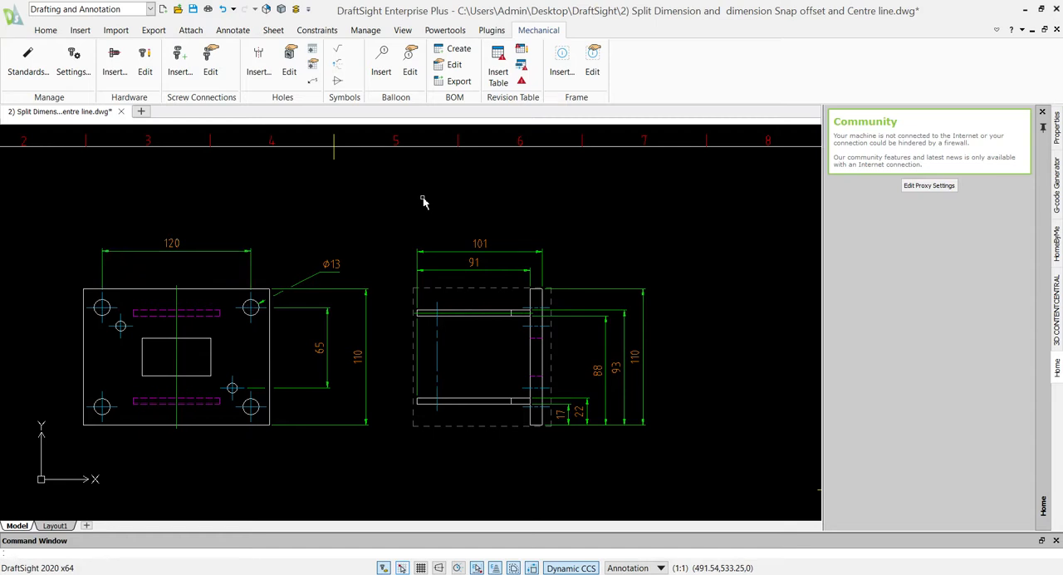